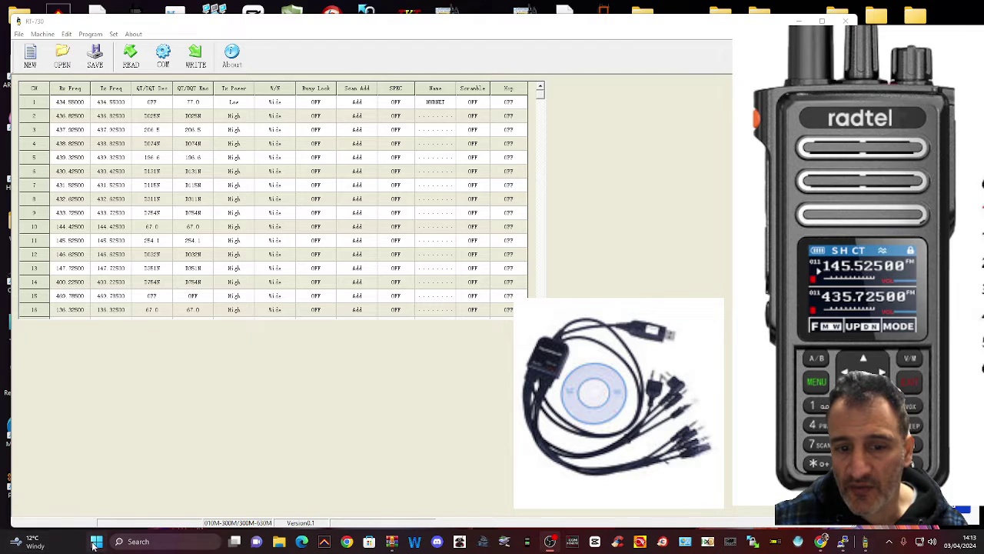
# - Open Device Manager and expand Ports (COM & LPT) to find the USB READER cable on COM22
pyautogui.rightClick(96, 543)
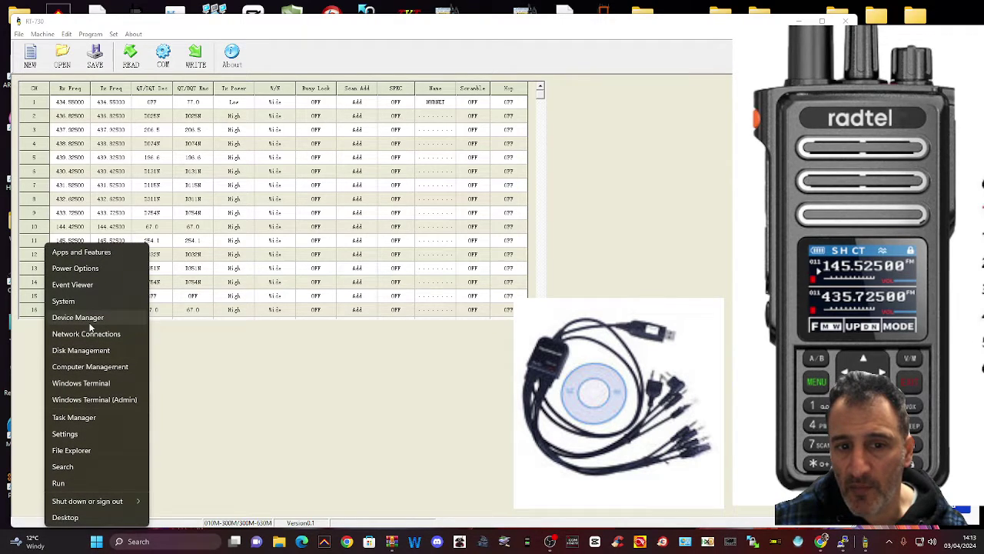
pyautogui.click(90, 322)
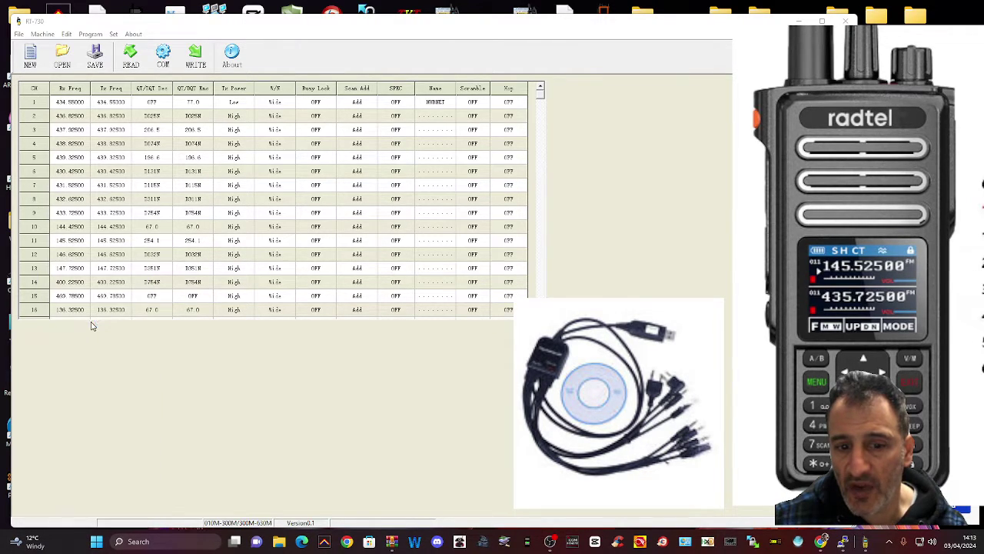
pyautogui.moveTo(237, 36); pyautogui.dragTo(233, 130)
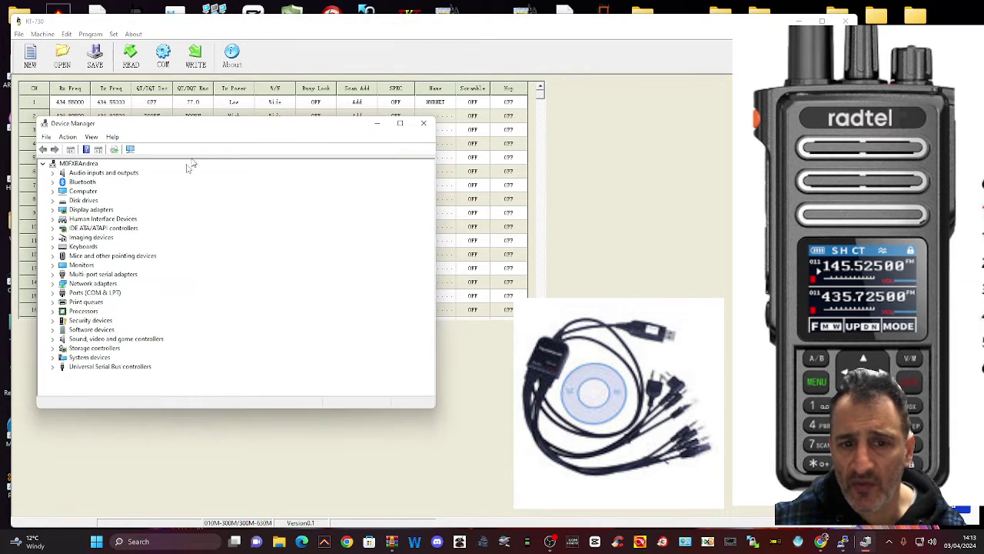
pyautogui.doubleClick(100, 293)
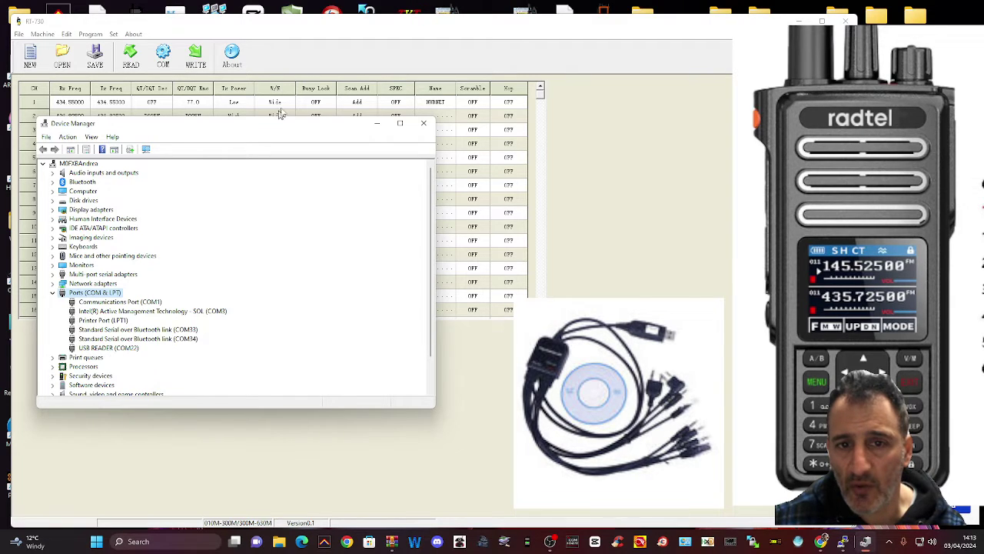
pyautogui.moveTo(190, 129); pyautogui.dragTo(263, 54)
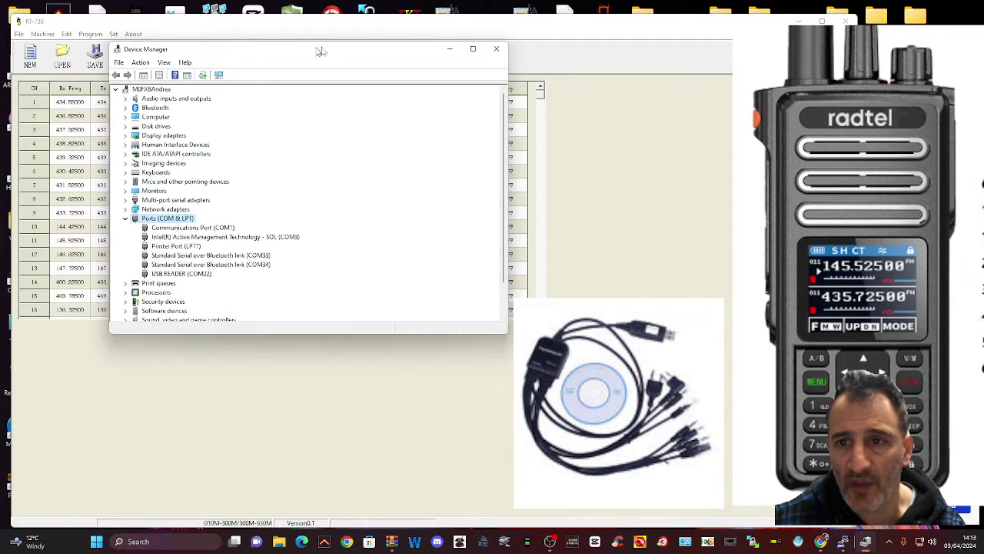
# - Minimize Device Manager and select COM22 as the programming software's communication port
pyautogui.click(450, 51)
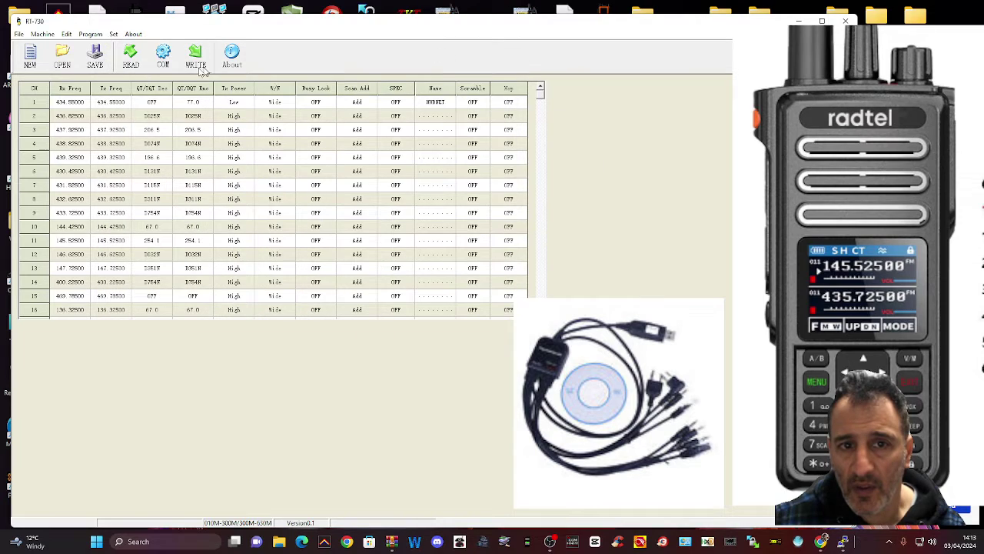
pyautogui.click(90, 35)
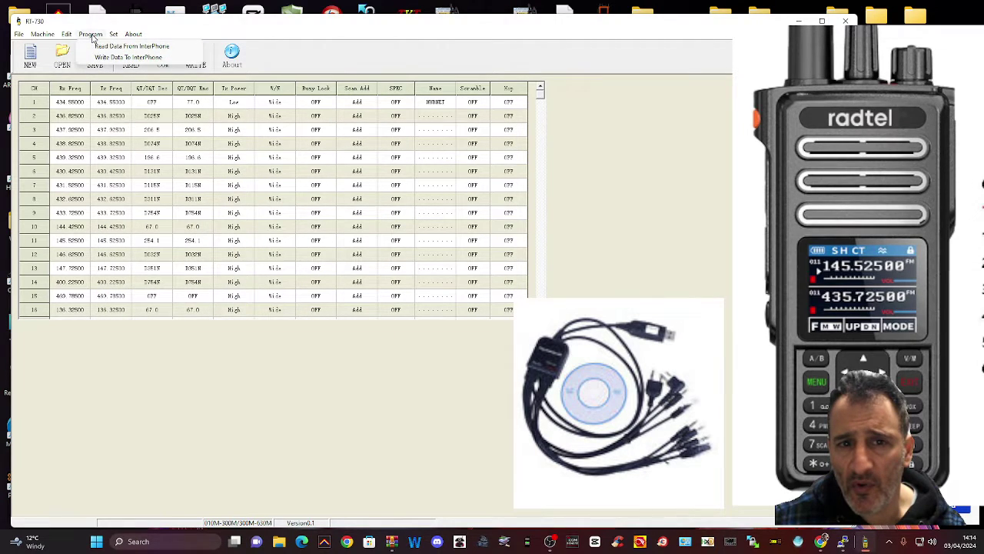
pyautogui.moveTo(113, 35)
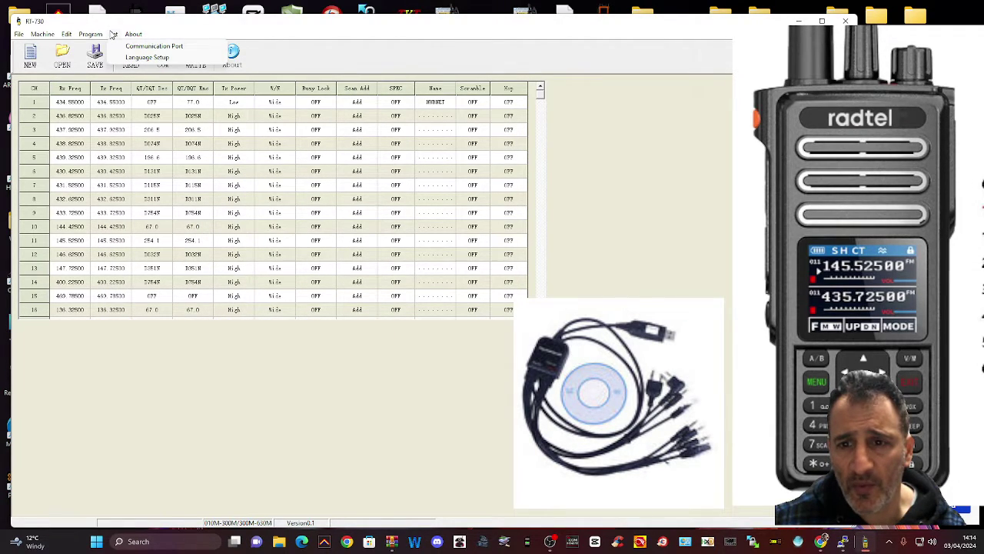
pyautogui.click(127, 48)
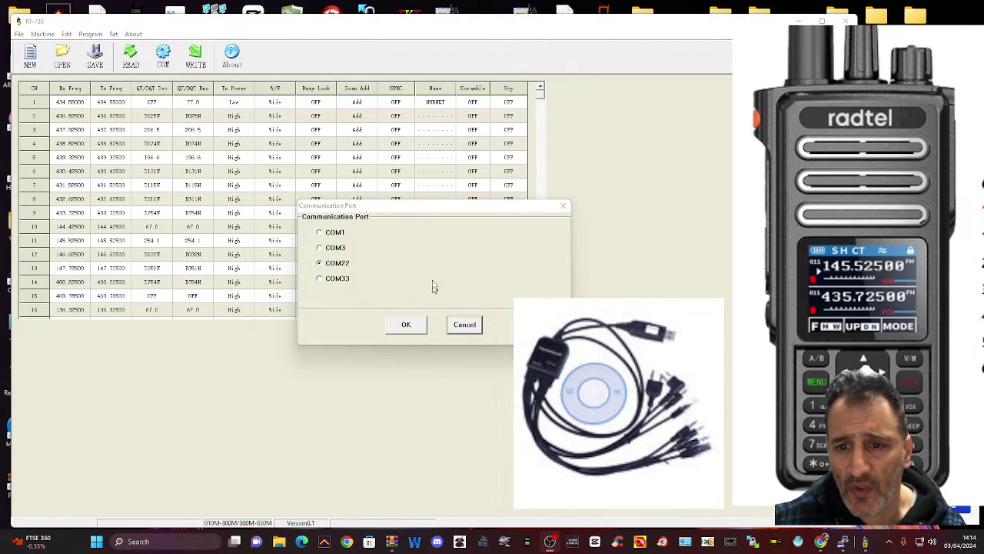
pyautogui.moveTo(431, 211); pyautogui.dragTo(401, 163)
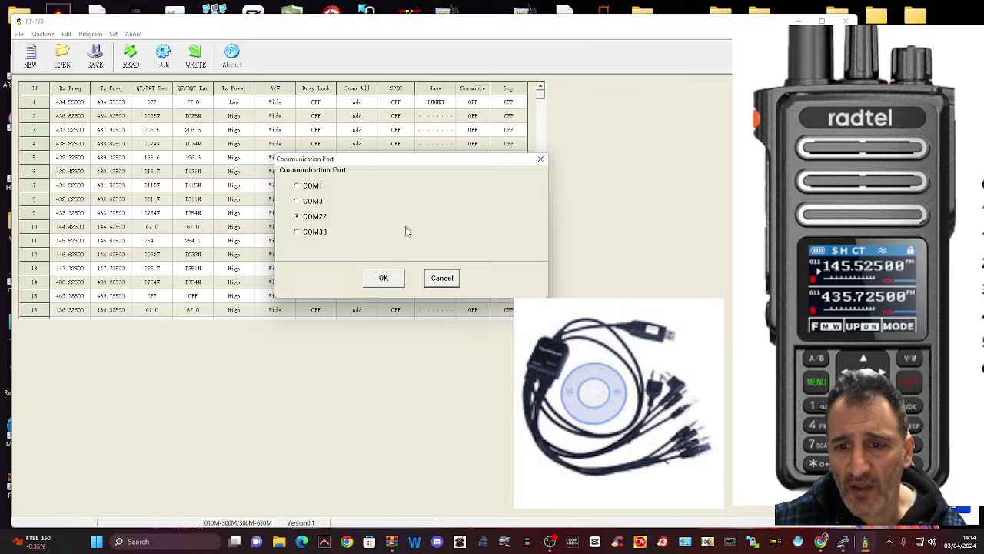
pyautogui.click(388, 279)
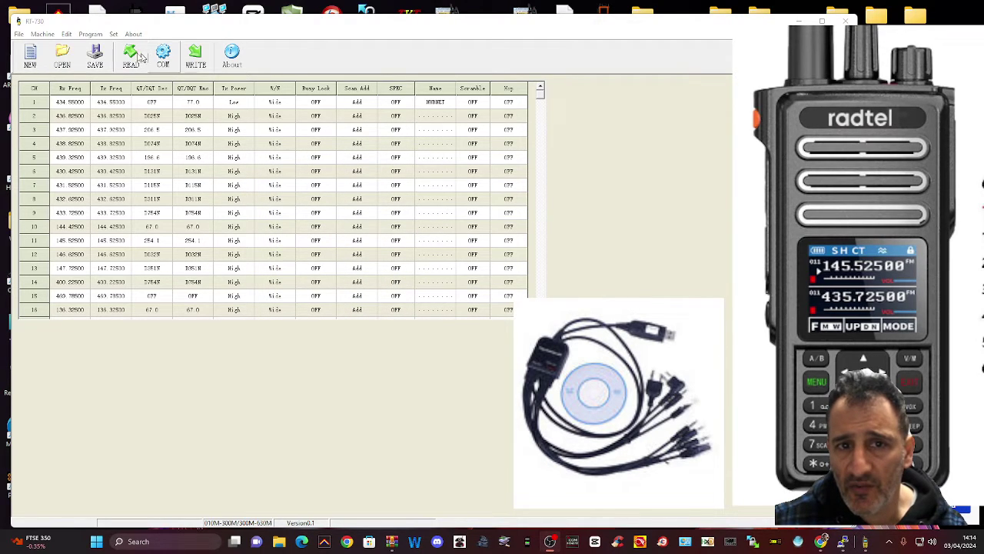
# - Read the channel data from the radio with Read Data From InterPhone, then close the dialog
pyautogui.click(89, 34)
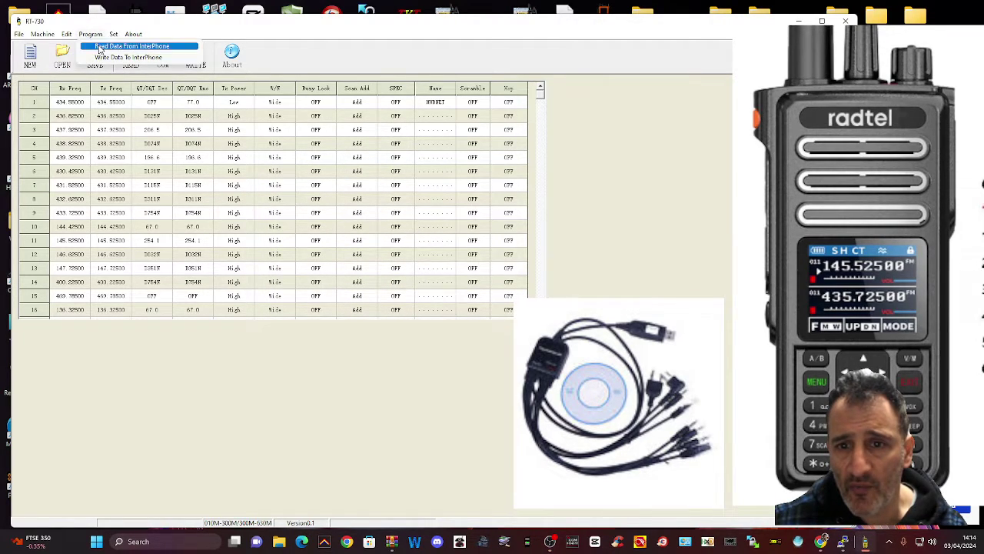
pyautogui.click(115, 46)
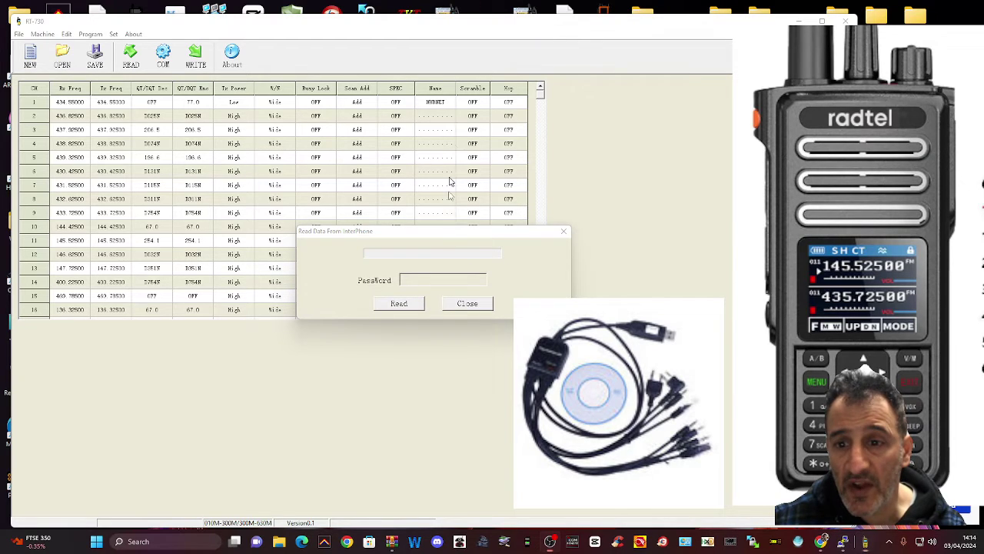
pyautogui.click(395, 304)
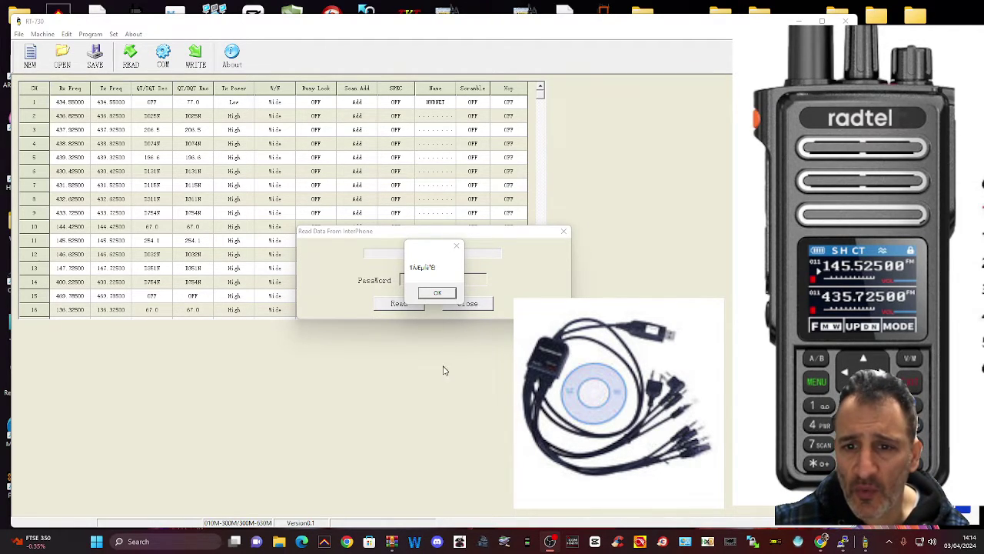
pyautogui.click(437, 292)
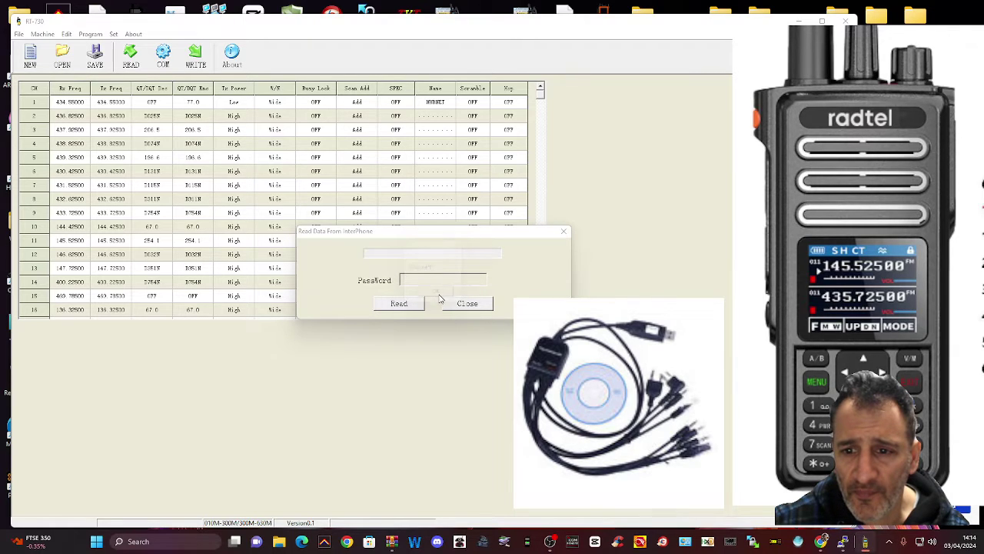
pyautogui.click(463, 306)
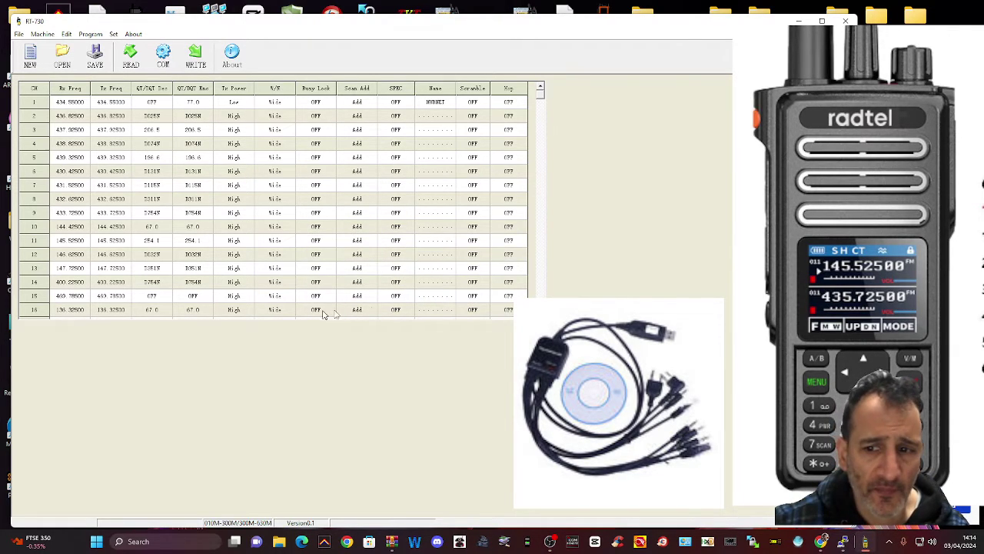
# - Set channel 19's receive and transmit frequencies to 145.75000
pyautogui.scroll(-2, 190, 269)
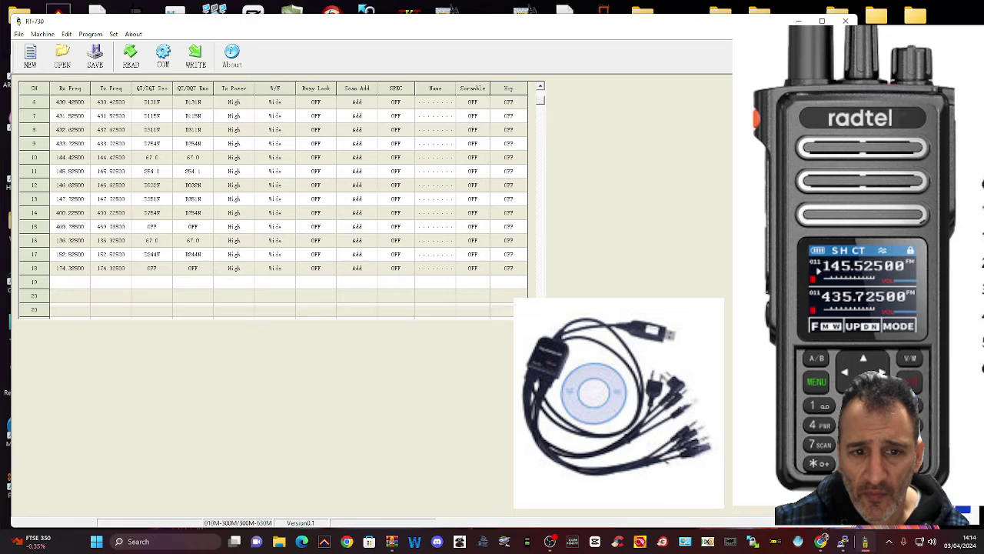
pyautogui.scroll(-1, 189, 270)
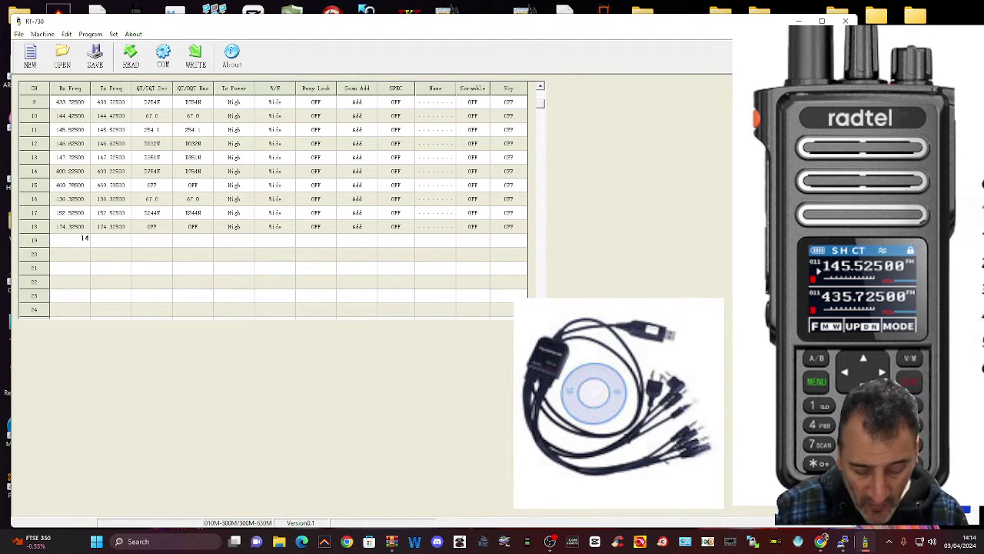
pyautogui.write('.750')
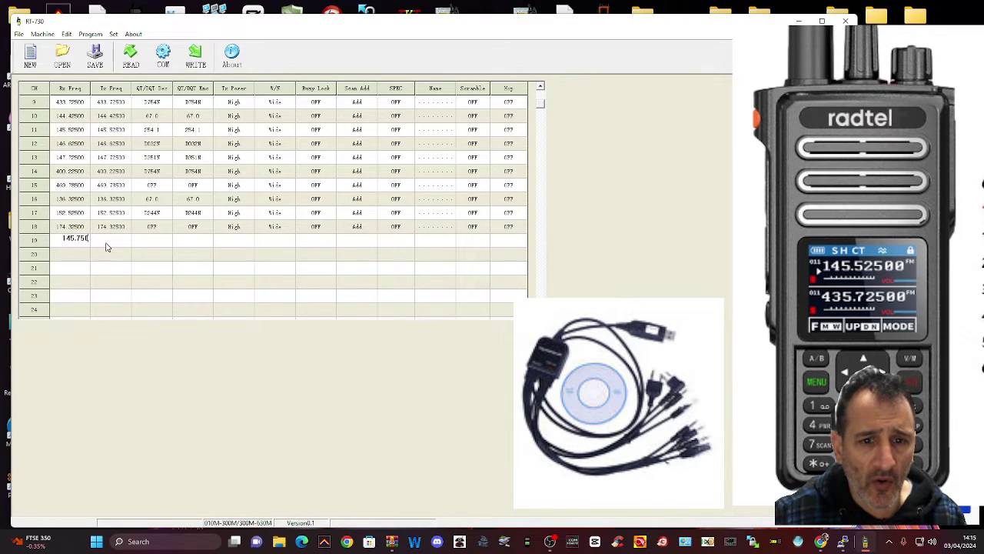
pyautogui.press('Tab')
pyautogui.press('BackSpace')
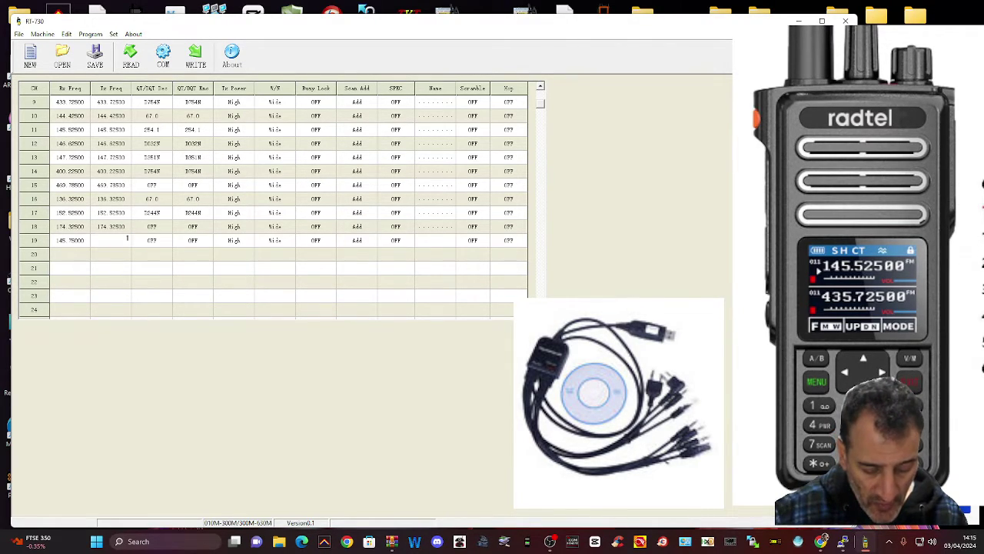
pyautogui.write('154.1')
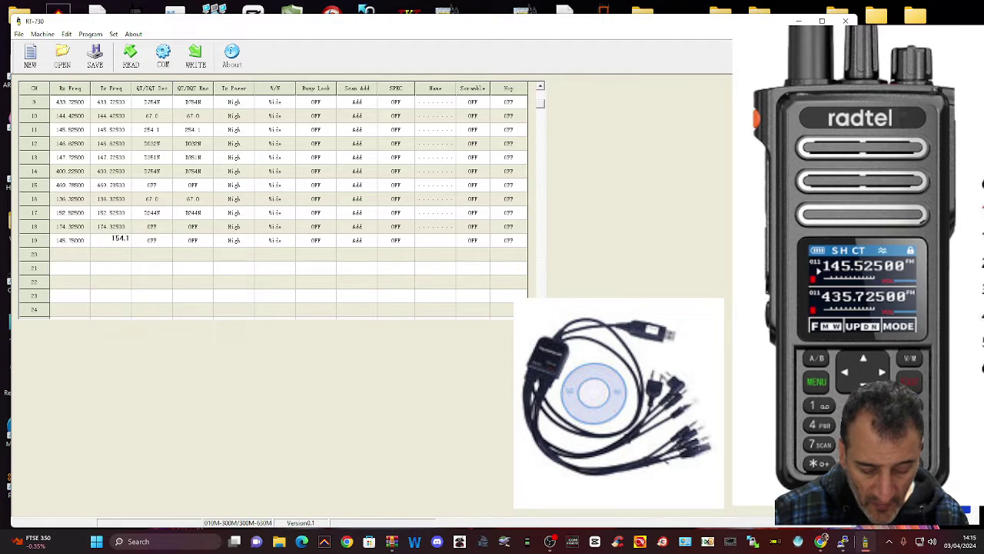
pyautogui.write('50')
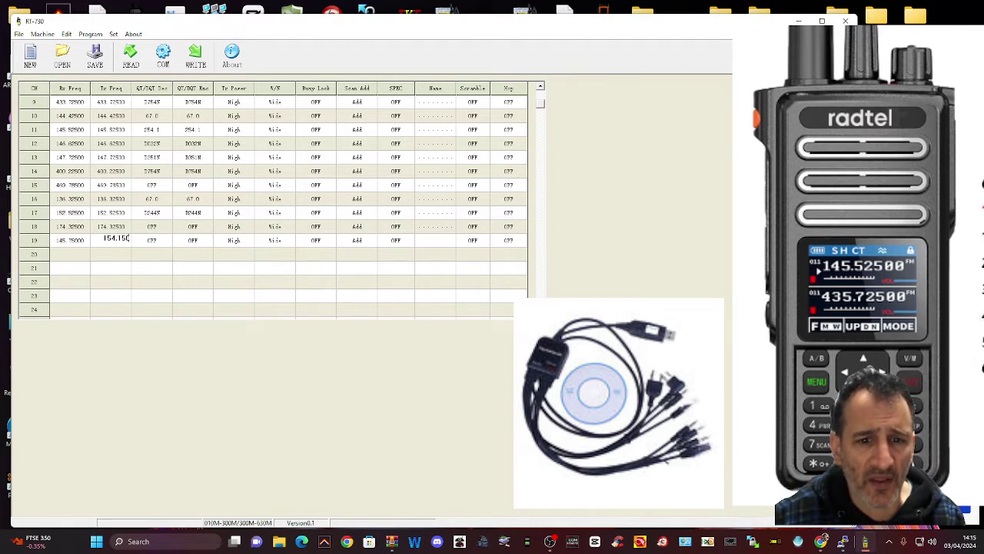
pyautogui.press('BackSpace')
pyautogui.press('BackSpace')
pyautogui.press('BackSpace')
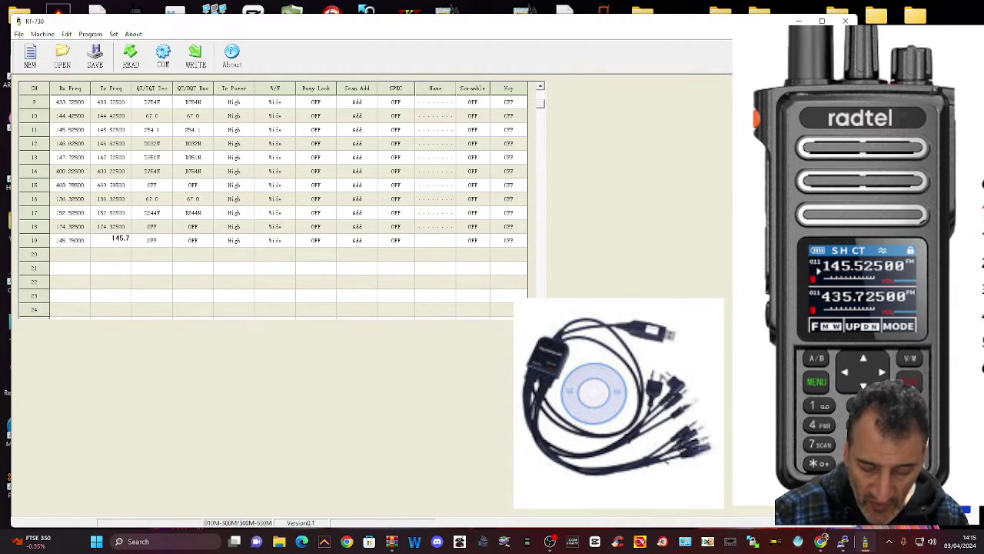
pyautogui.write('750')
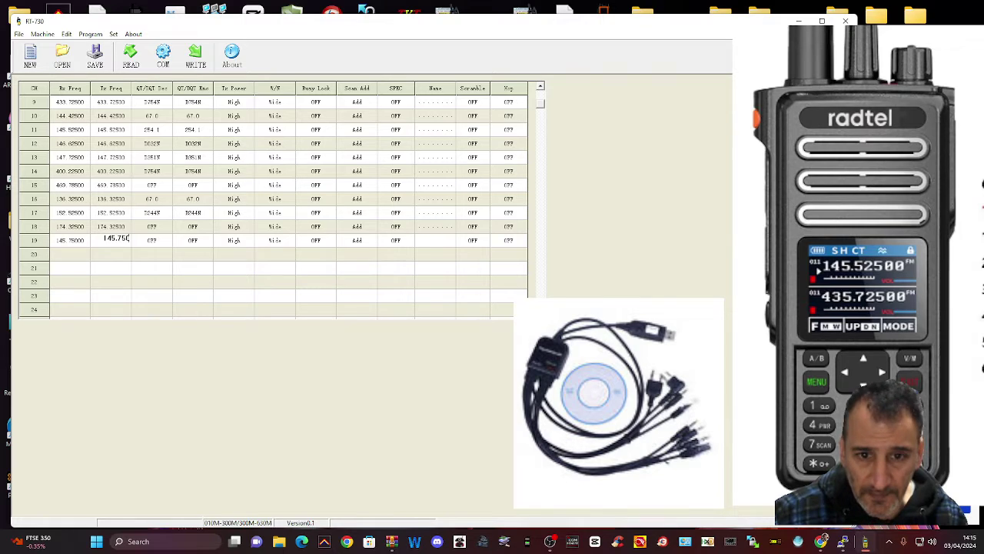
pyautogui.click(165, 243)
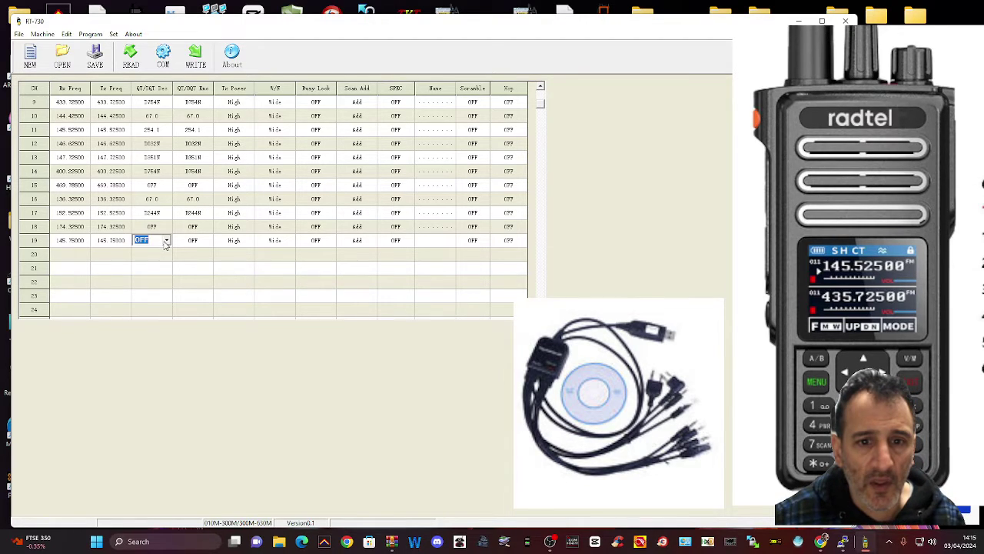
# - Give channel 19 a 94.8 encode tone and the name GB3DC
pyautogui.click(206, 245)
pyautogui.click(207, 240)
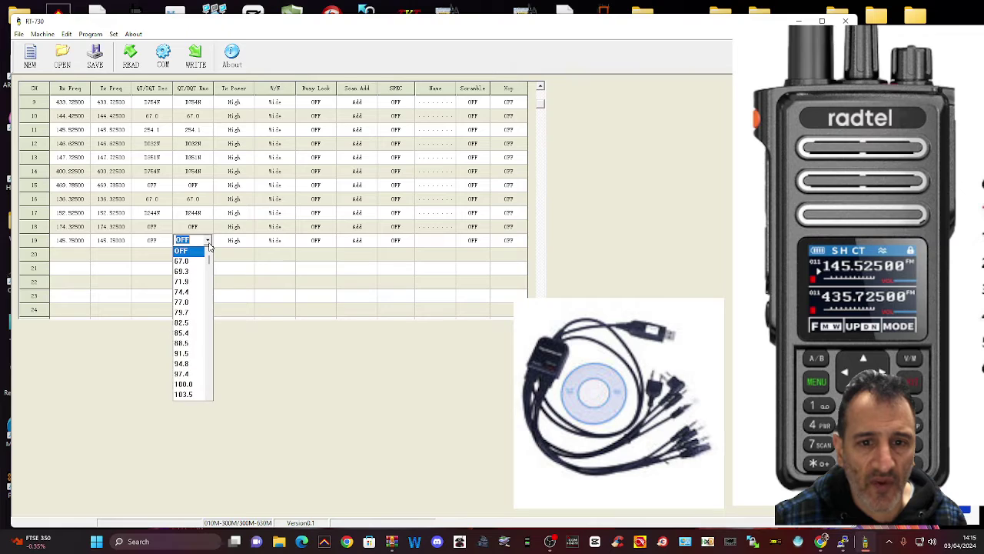
pyautogui.click(197, 363)
pyautogui.click(246, 239)
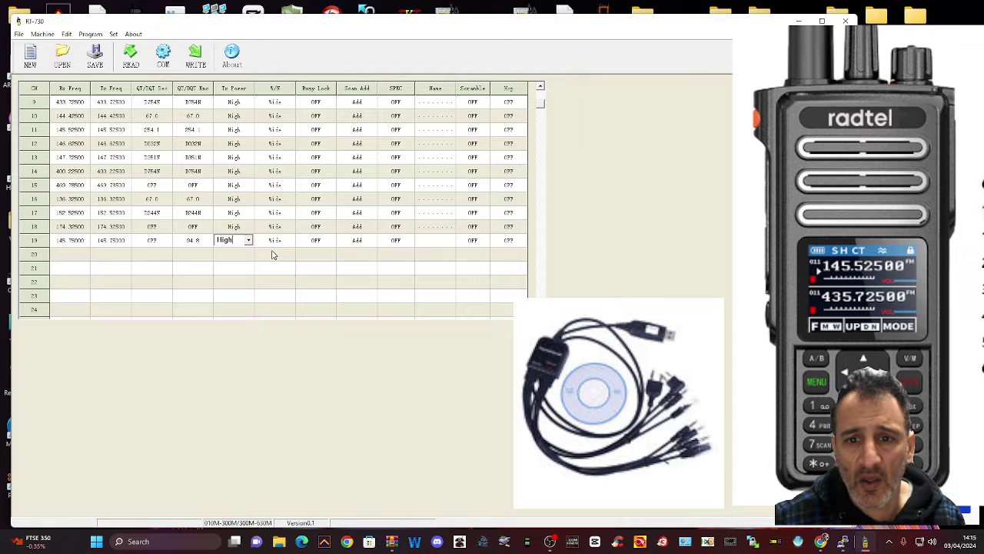
pyautogui.click(435, 241)
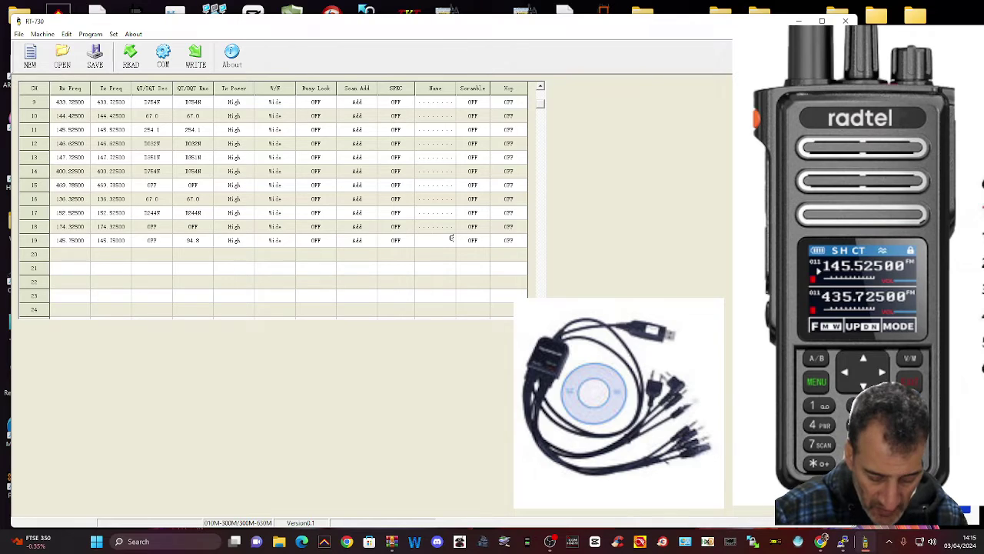
pyautogui.write('GB3DC')
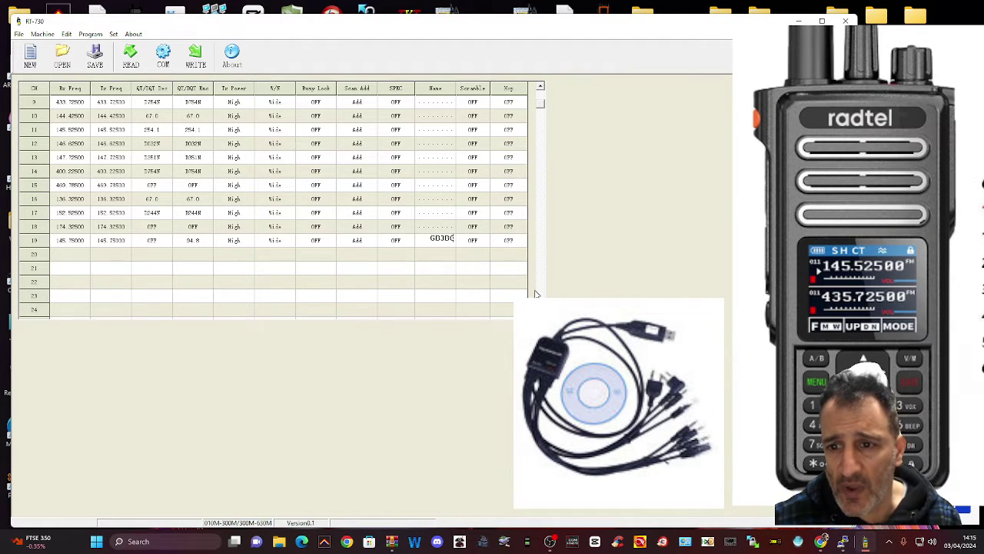
pyautogui.scroll(3, 542, 96)
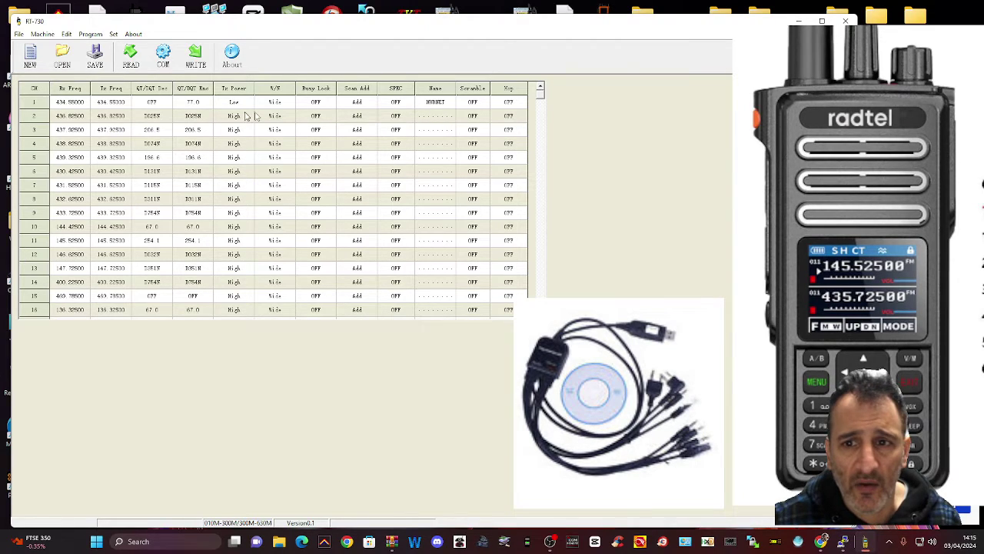
# - Set channel 2's receive frequency to 145.600 and transmit frequency to 145.000
pyautogui.click(73, 115)
pyautogui.doubleClick(71, 113)
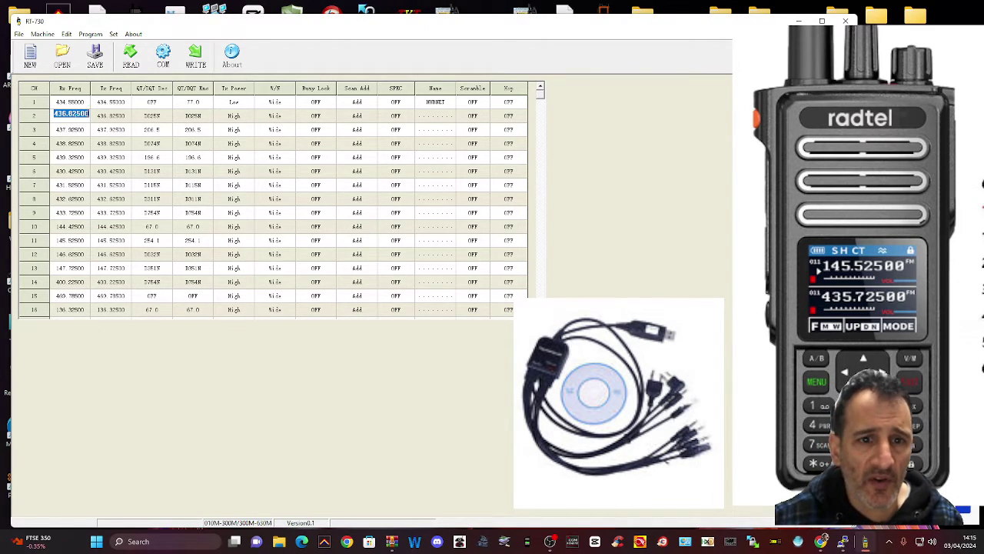
pyautogui.press('BackSpace')
pyautogui.write('145')
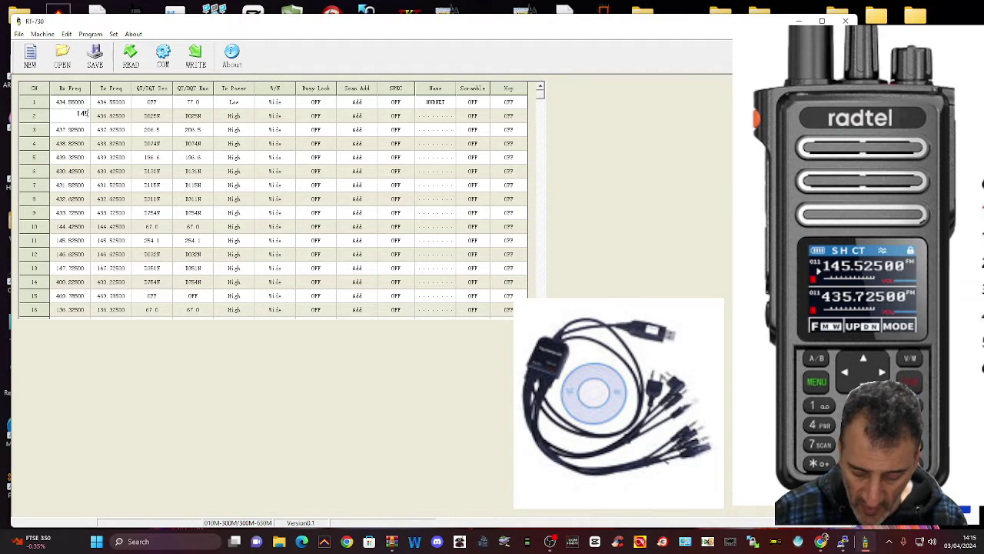
pyautogui.write('.60')
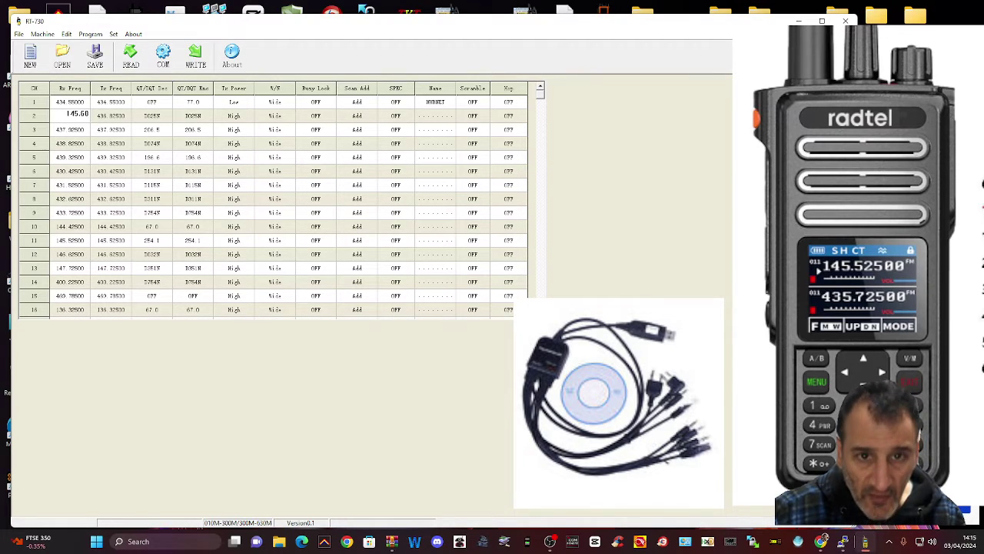
pyautogui.write('0')
pyautogui.press('Tab')
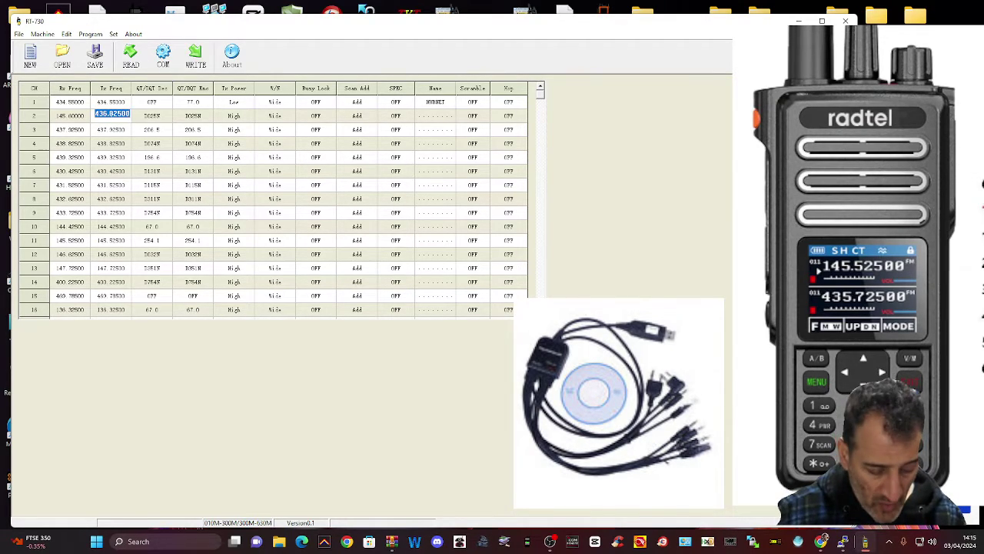
pyautogui.press('BackSpace')
pyautogui.write('145.000')
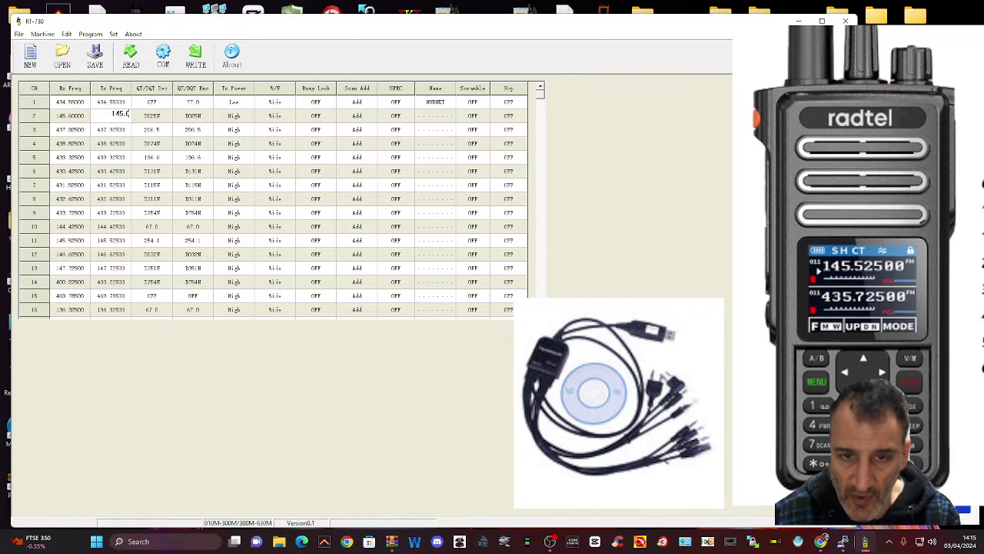
# - Turn channel 2's decode tone OFF, set encode tone 94.8, and name it GB3WR
pyautogui.click(168, 116)
pyautogui.click(167, 115)
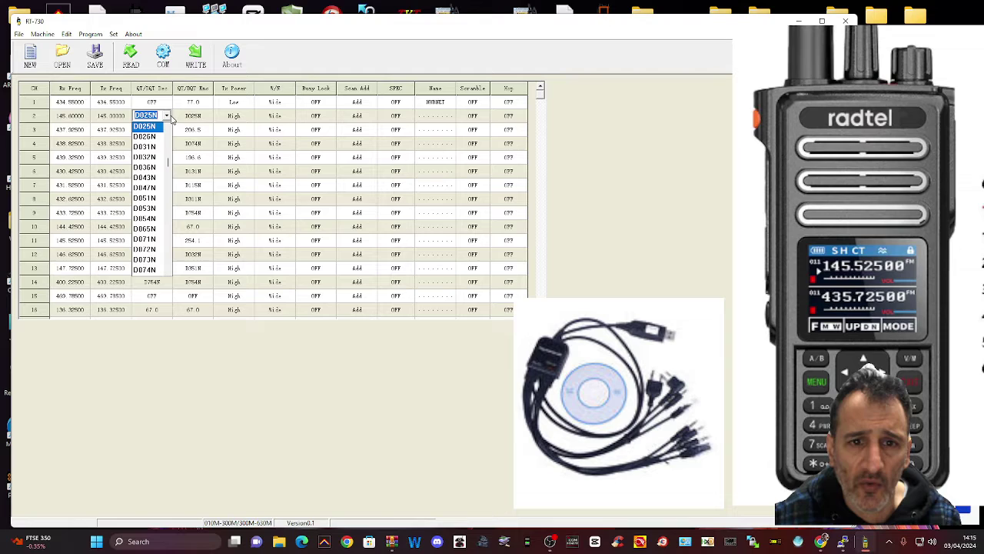
pyautogui.scroll(10, 176, 143)
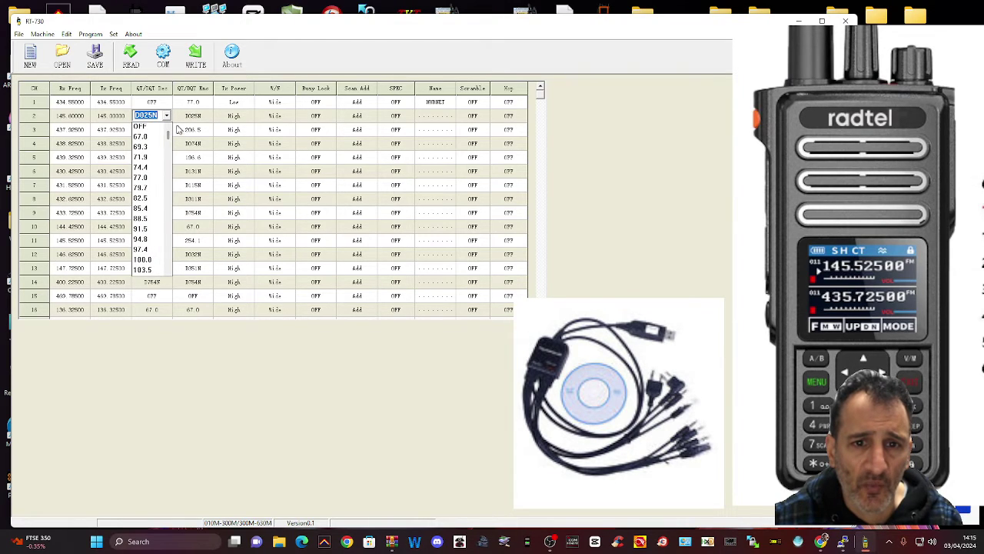
pyautogui.scroll(1, 176, 132)
pyautogui.click(154, 126)
pyautogui.click(212, 119)
pyautogui.click(208, 116)
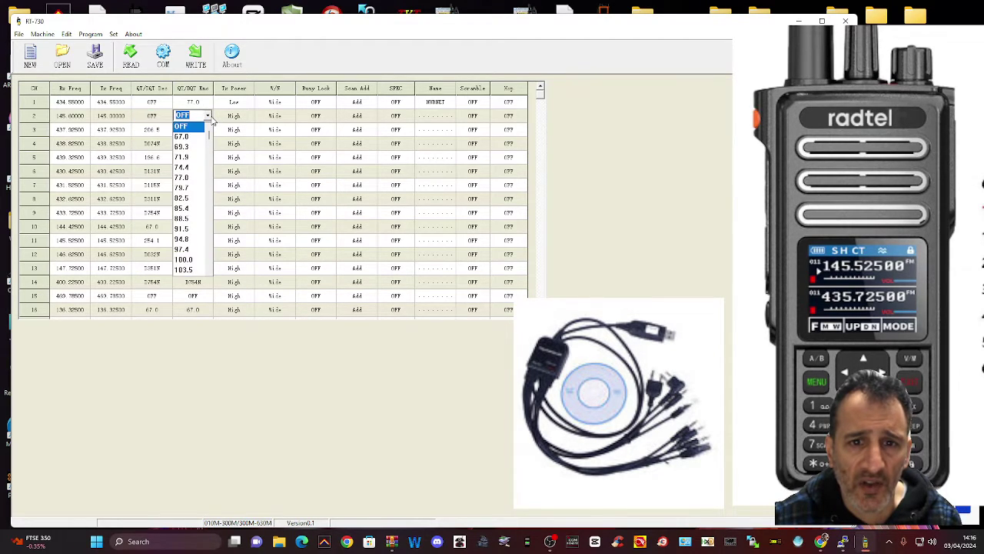
pyautogui.click(181, 239)
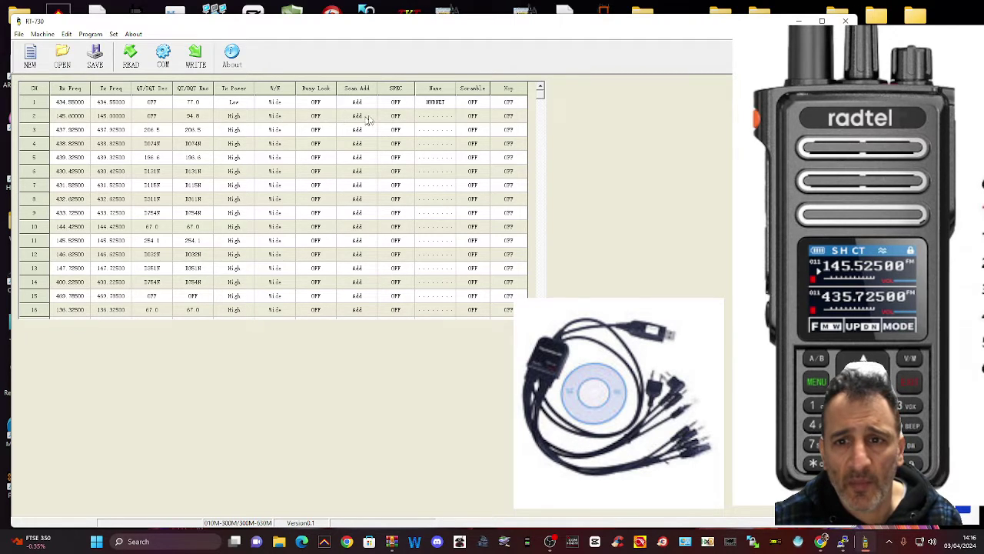
pyautogui.click(439, 115)
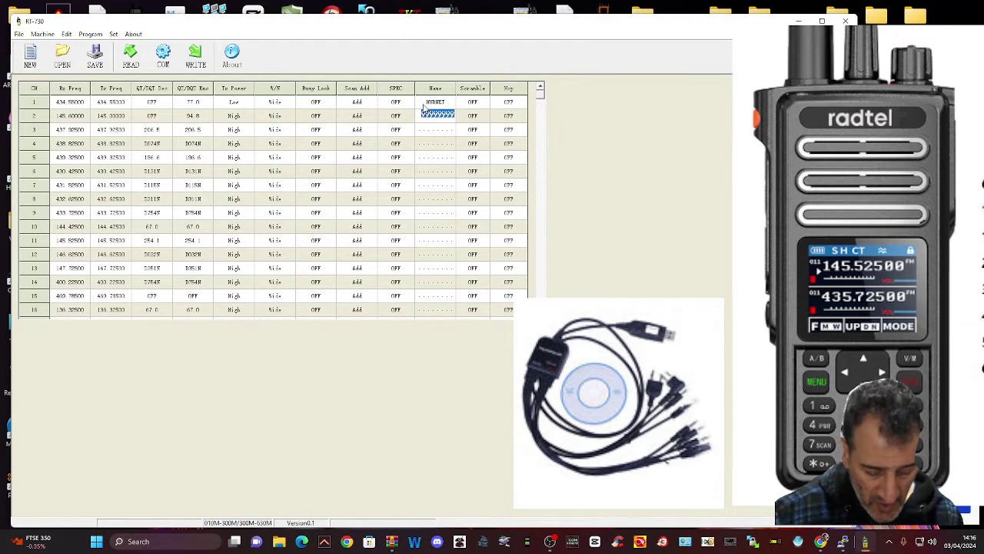
pyautogui.write('GD3W')
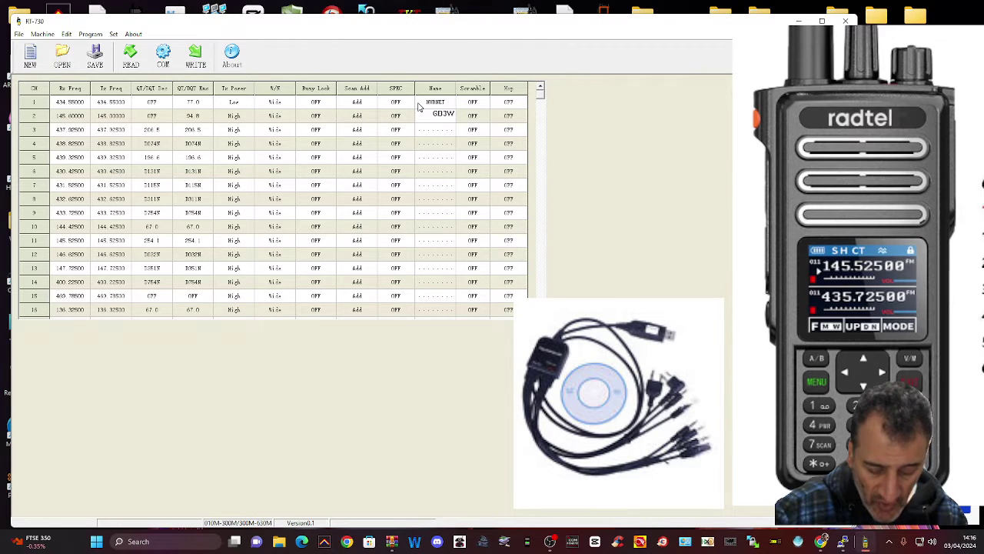
pyautogui.write('R')
# - Name channel 3 GB3FT with receive 430.925 and transmit 438.525
pyautogui.click(436, 127)
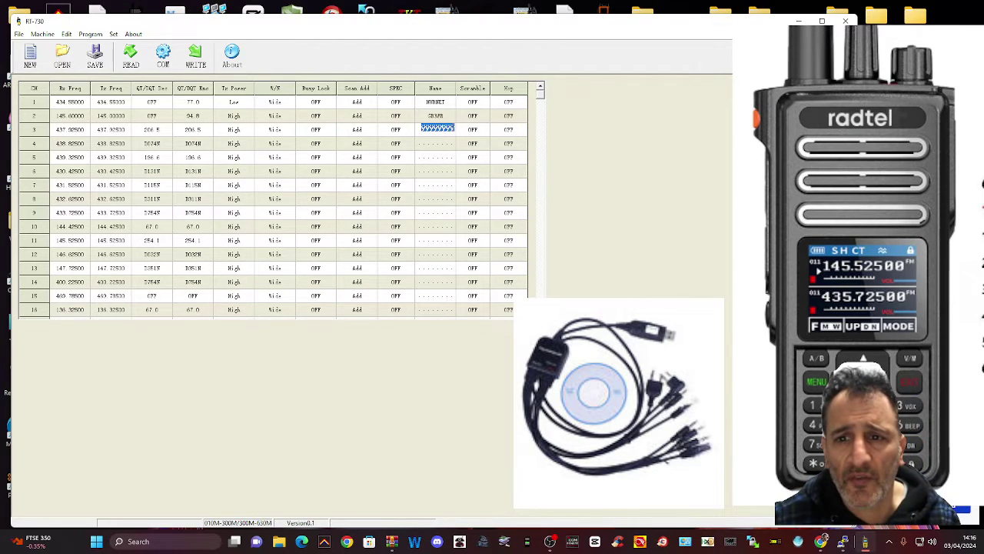
pyautogui.write('GB')
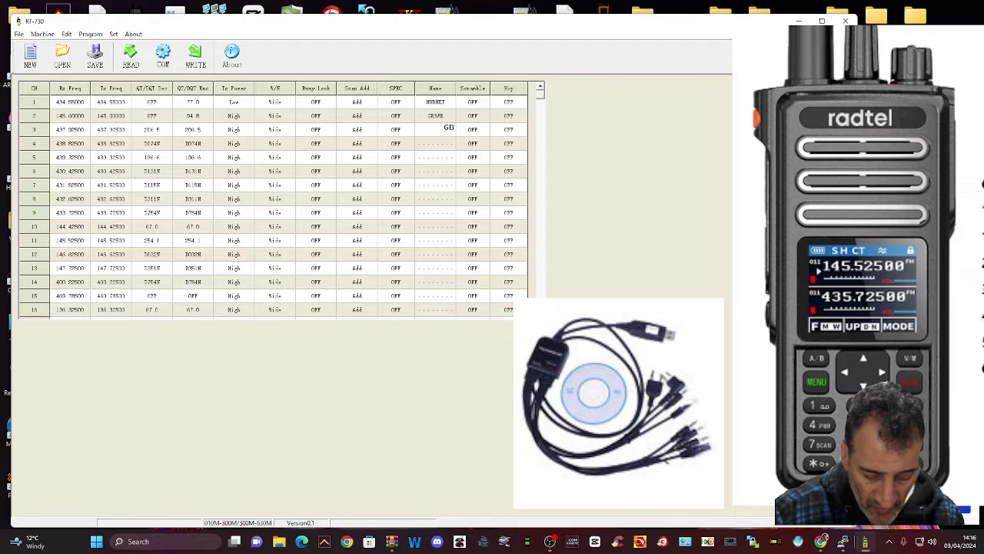
pyautogui.write('3FT')
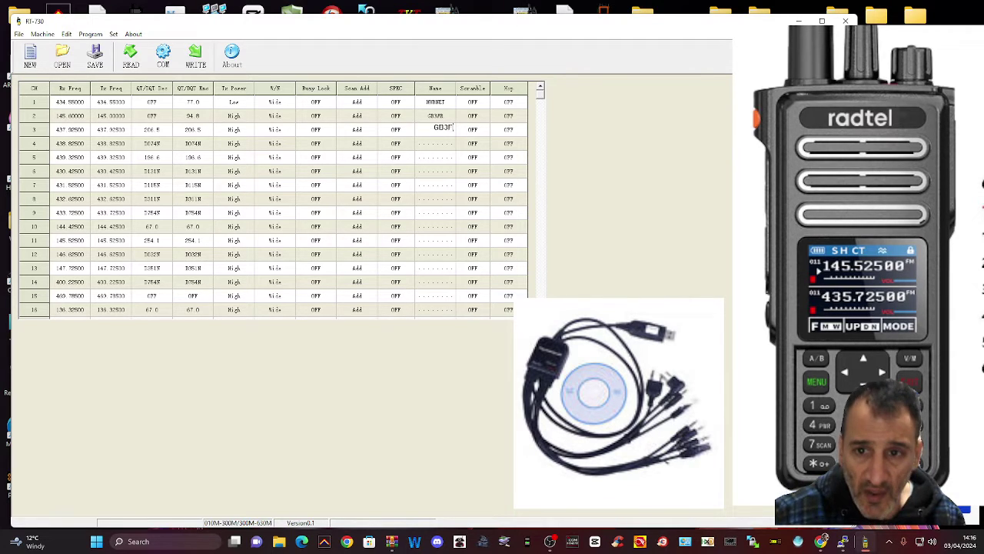
pyautogui.click(80, 127)
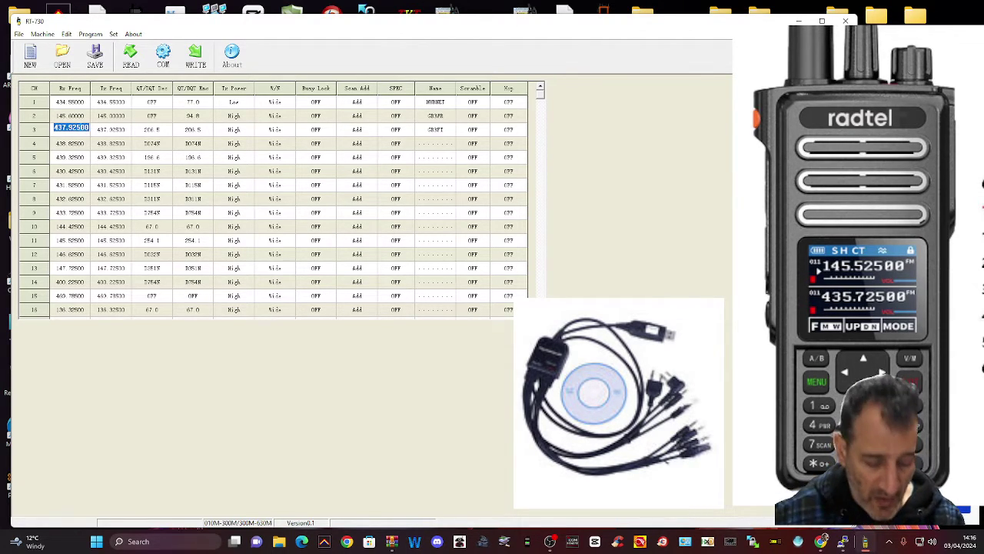
pyautogui.press('BackSpace')
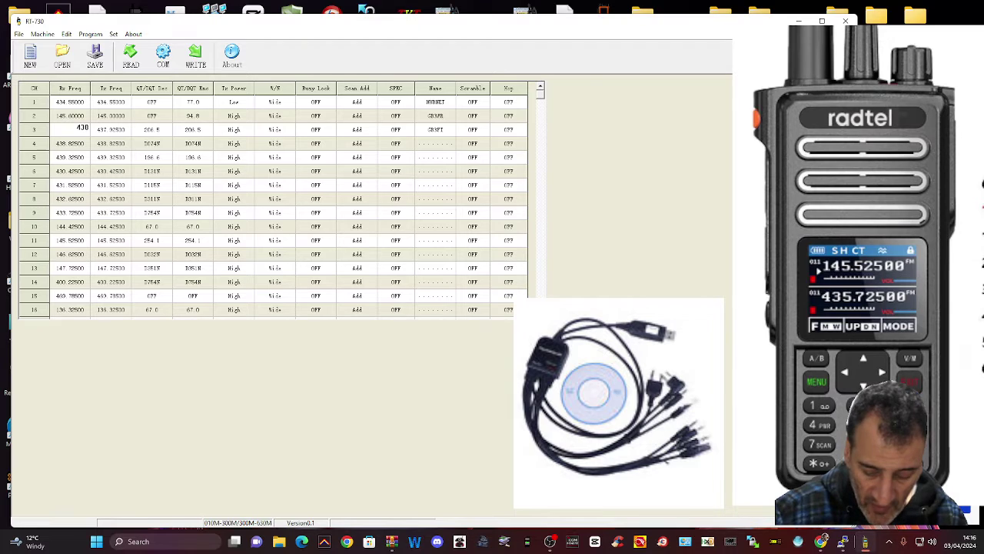
pyautogui.write('430.925')
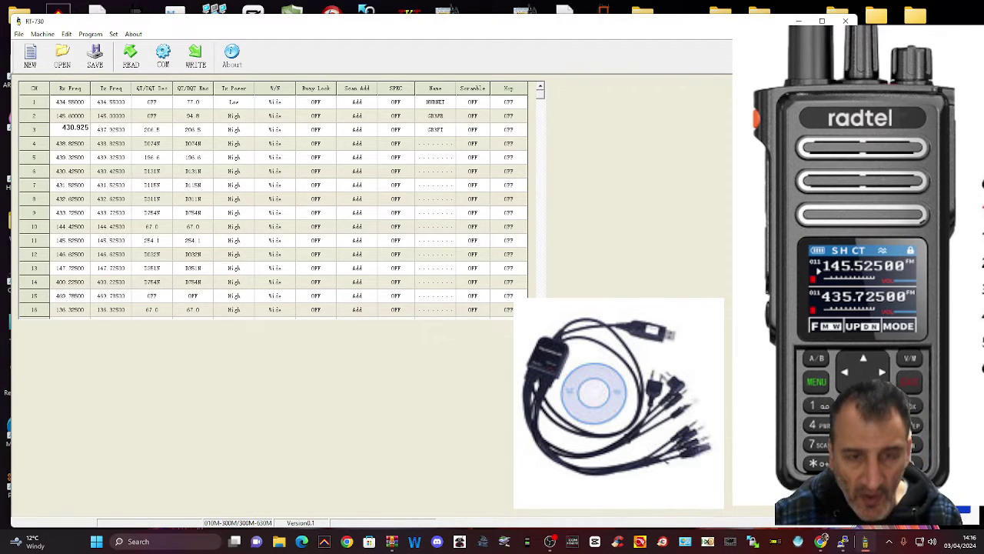
pyautogui.click(114, 131)
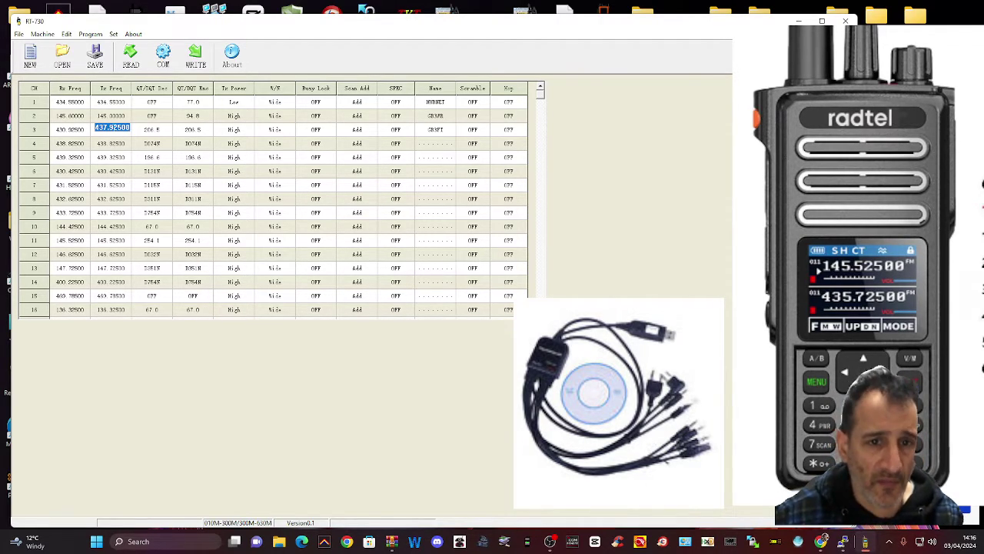
pyautogui.press('BackSpace')
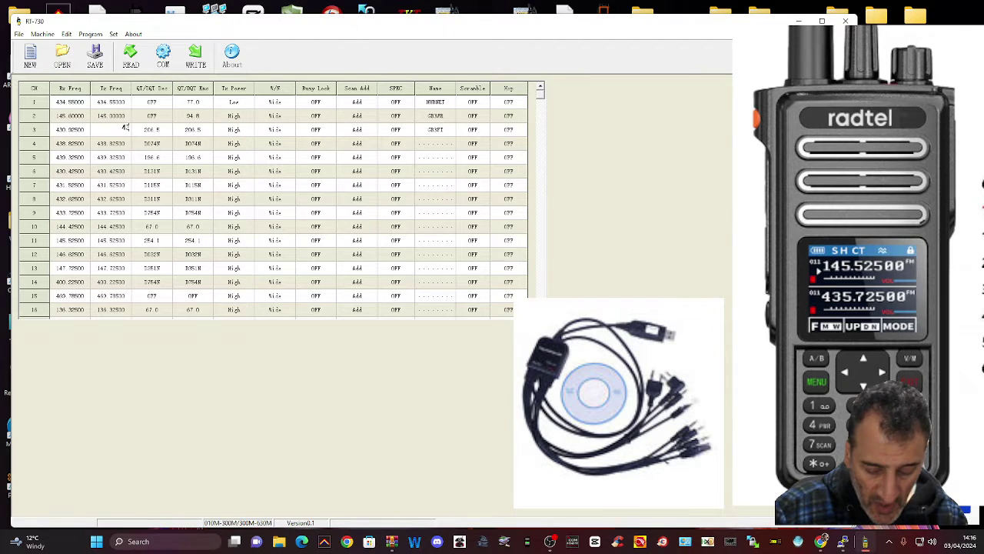
pyautogui.write('438.525')
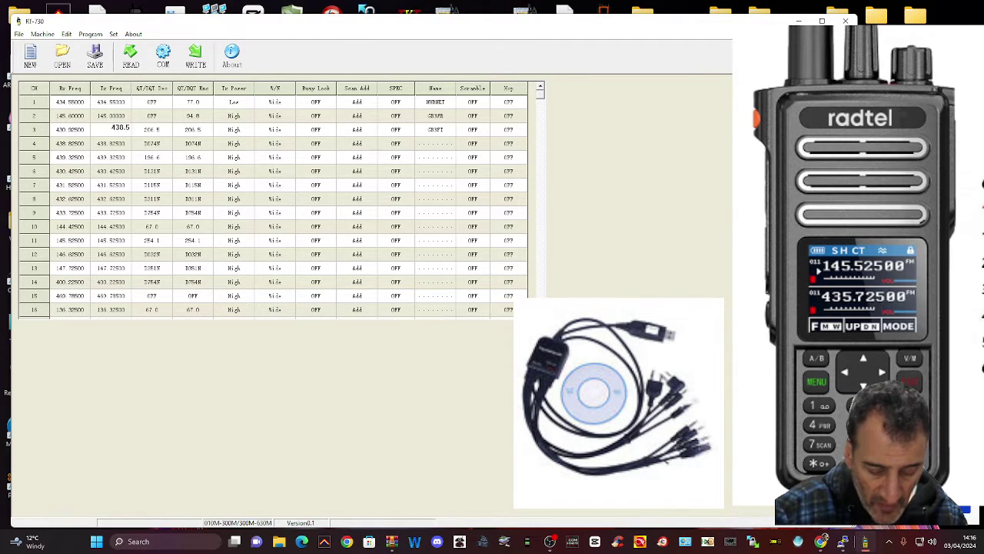
# - Turn channel 3's decode tone OFF and set its encode tone to 77.0
pyautogui.click(154, 129)
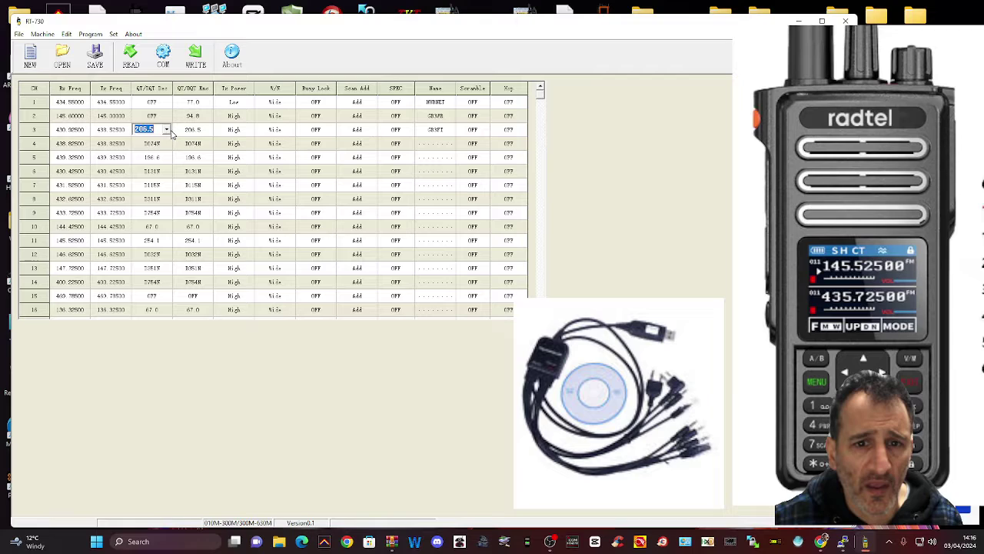
pyautogui.click(166, 129)
pyautogui.scroll(10, 169, 171)
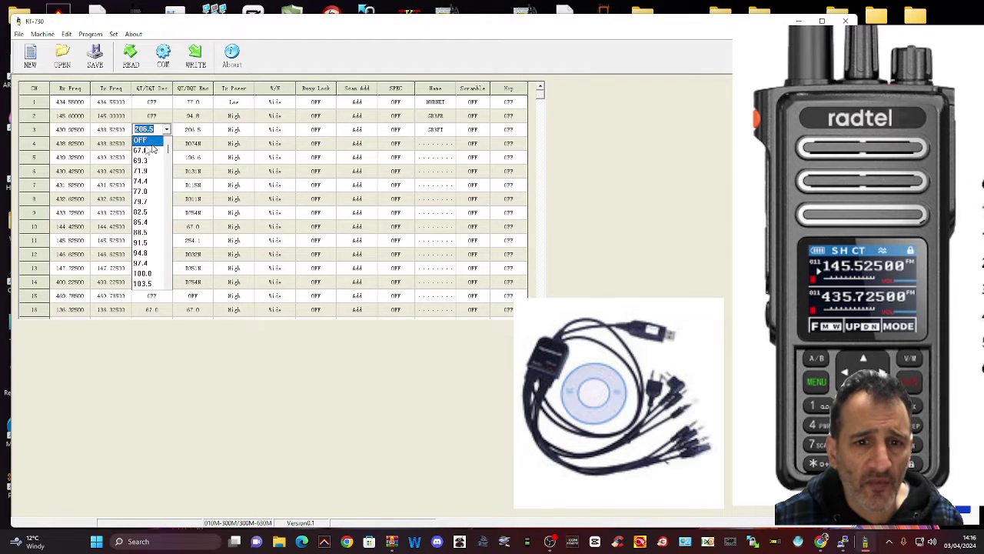
pyautogui.click(150, 140)
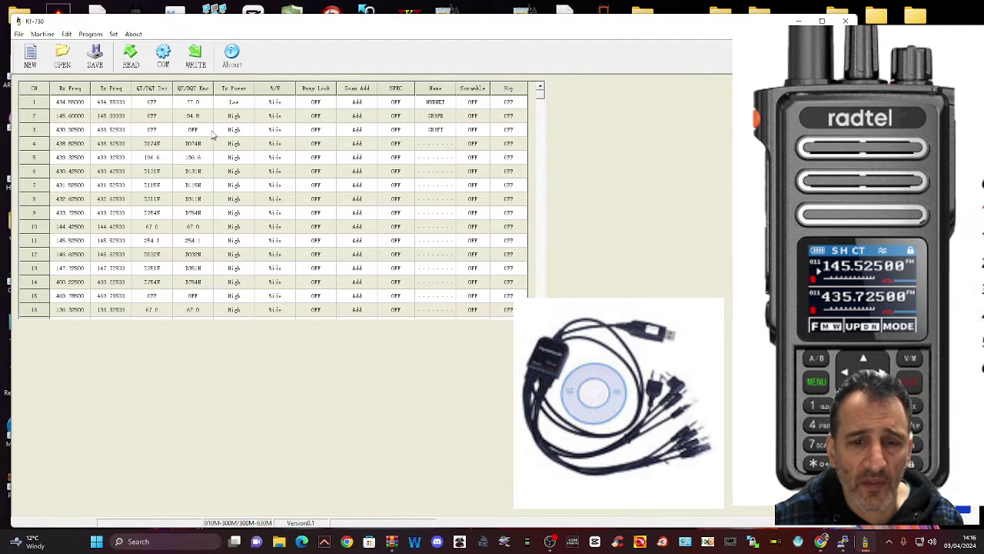
pyautogui.click(207, 130)
pyautogui.click(207, 129)
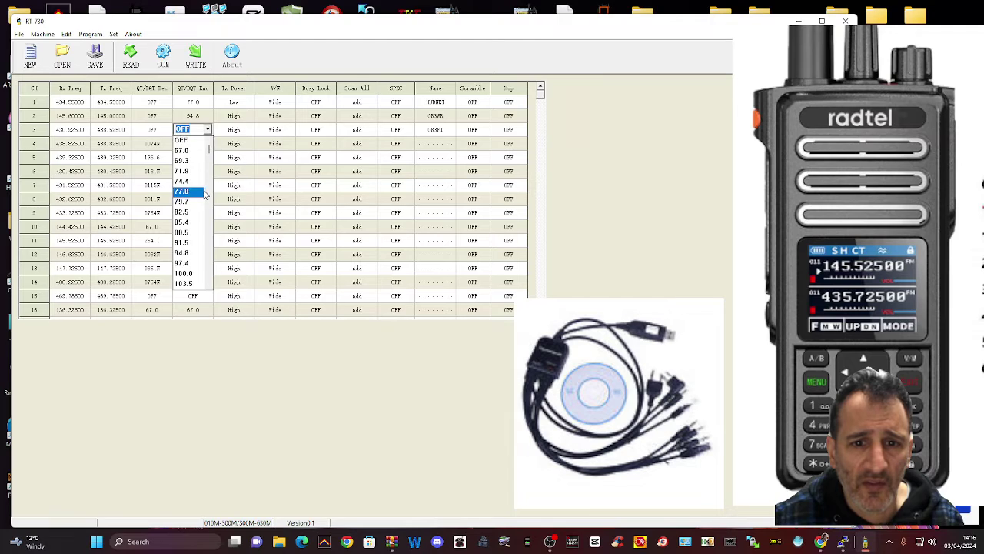
pyautogui.click(203, 192)
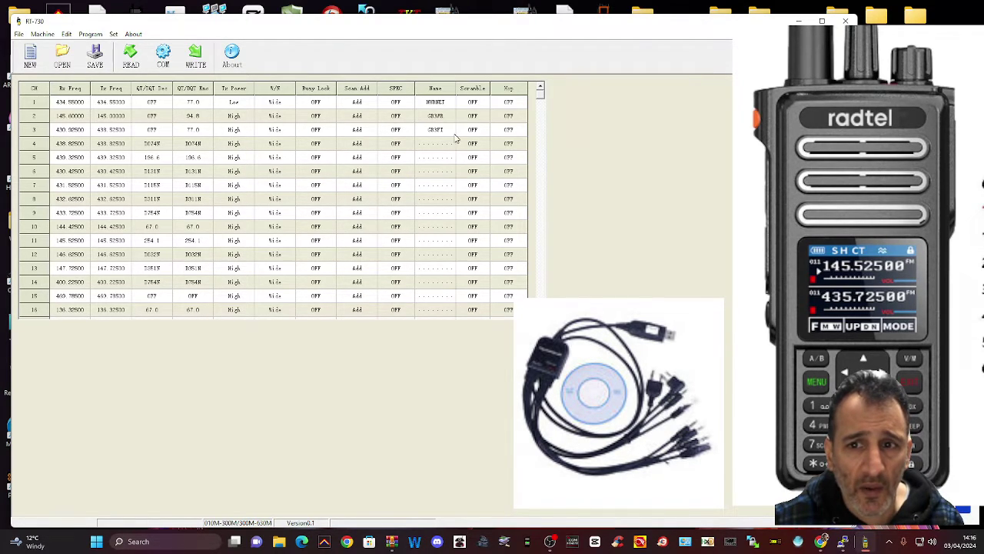
pyautogui.click(40, 36)
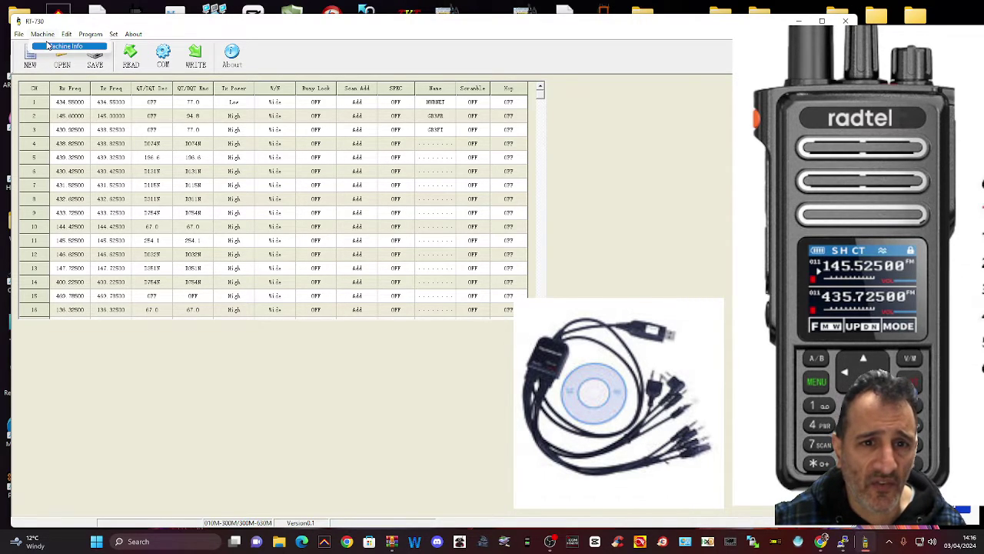
pyautogui.click(50, 46)
pyautogui.moveTo(463, 230); pyautogui.dragTo(438, 193)
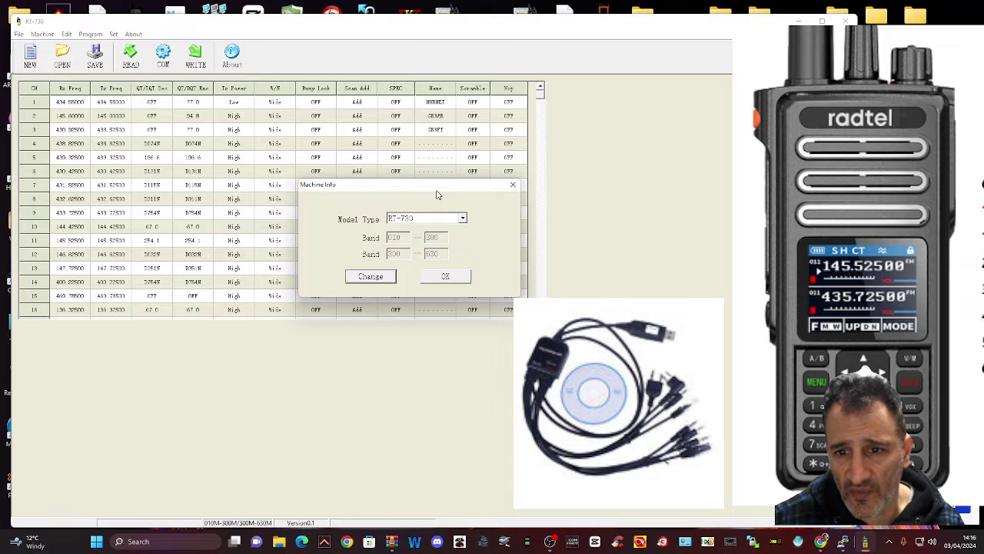
pyautogui.click(464, 221)
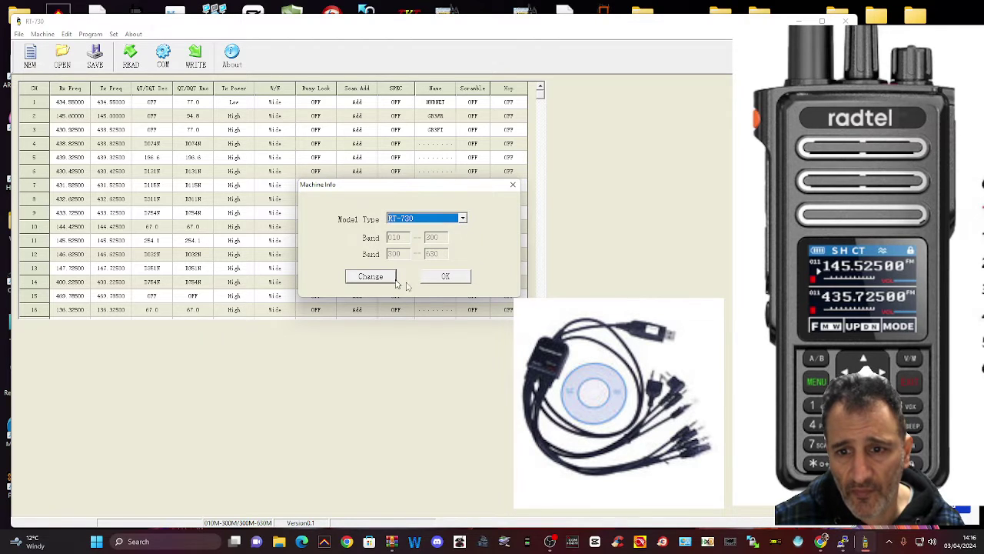
pyautogui.click(448, 277)
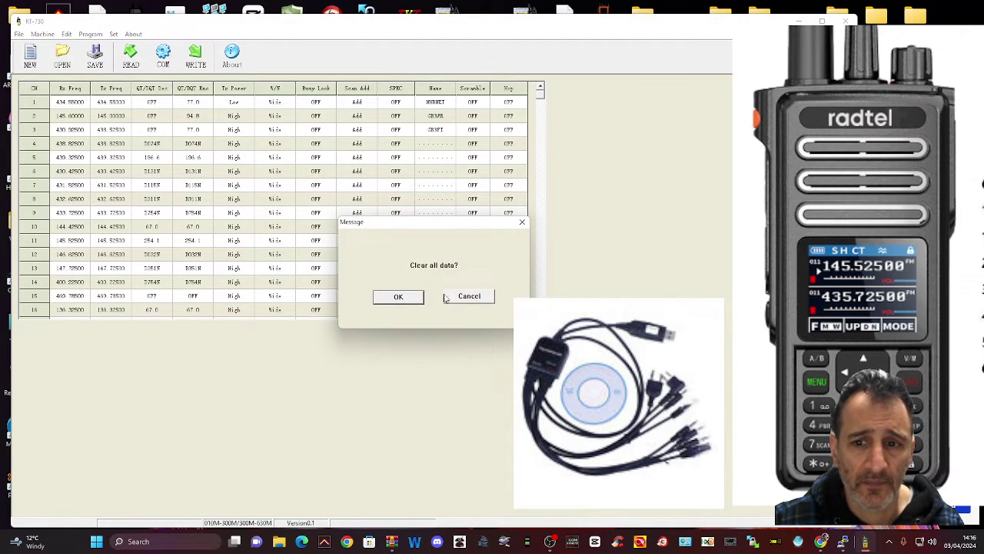
pyautogui.click(469, 296)
pyautogui.click(48, 35)
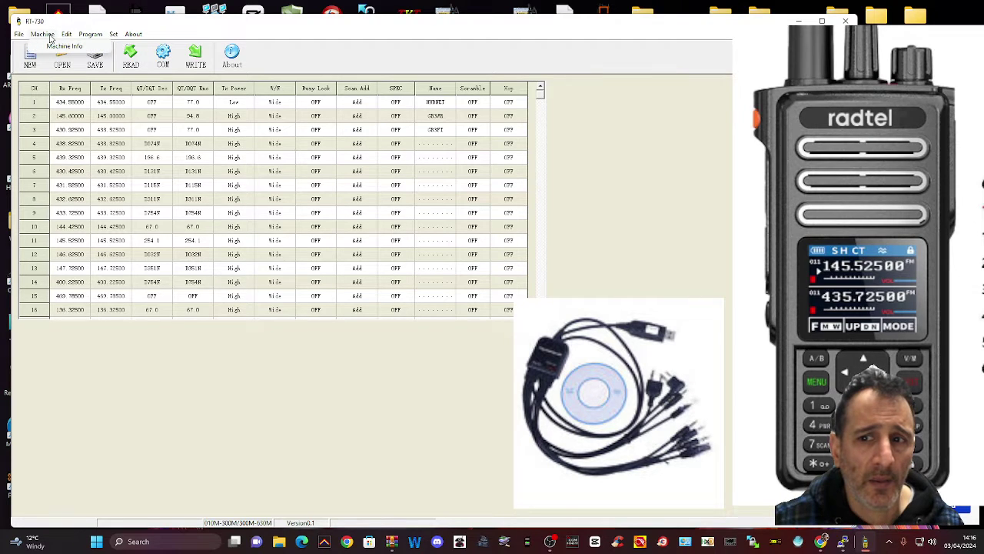
pyautogui.moveTo(70, 38)
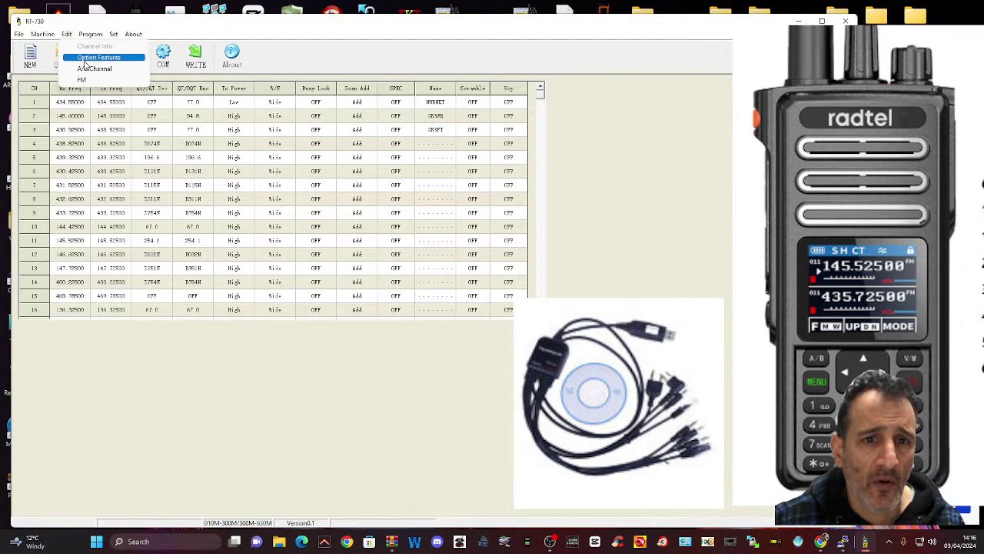
# - Open Option Features and uncheck QT/DQT Tail
pyautogui.click(98, 57)
pyautogui.moveTo(483, 115); pyautogui.dragTo(514, 84)
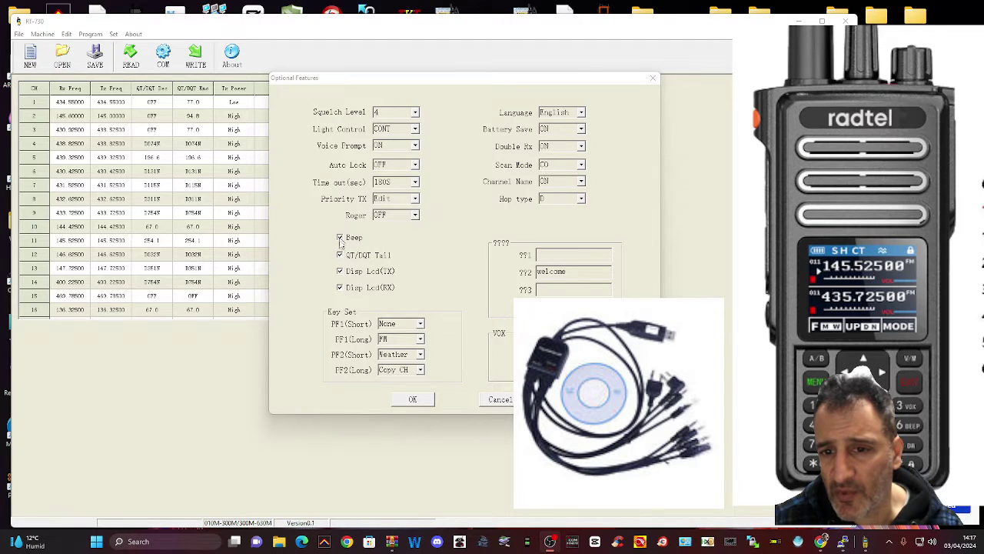
pyautogui.click(341, 257)
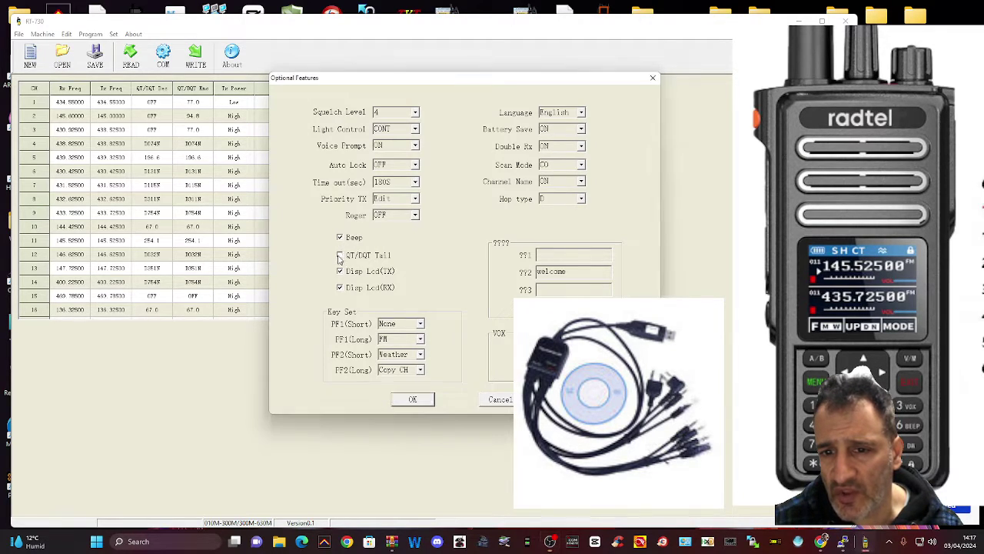
# - Assign Copy CH to PF1 short, TONE to PF1 long, and Scan to PF2 long
pyautogui.click(420, 325)
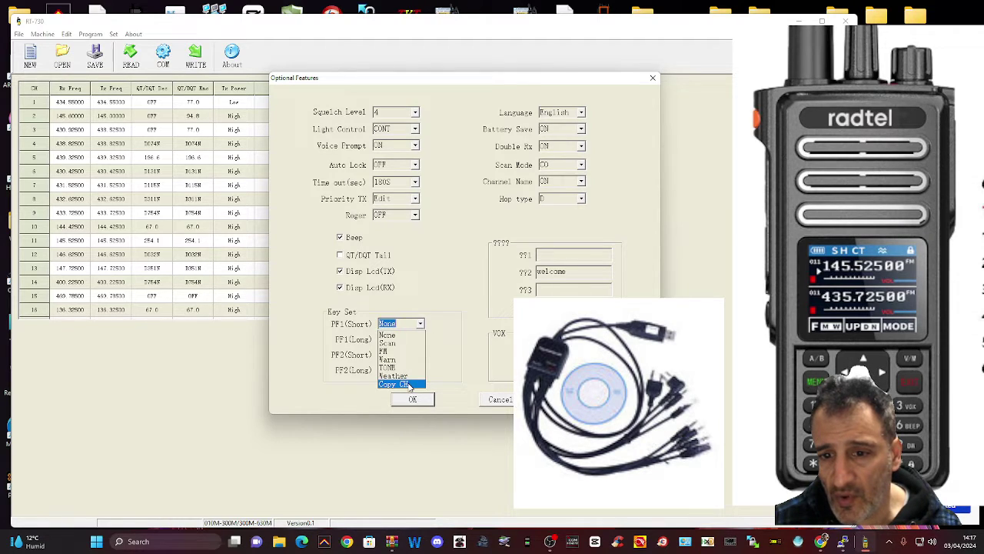
pyautogui.click(408, 384)
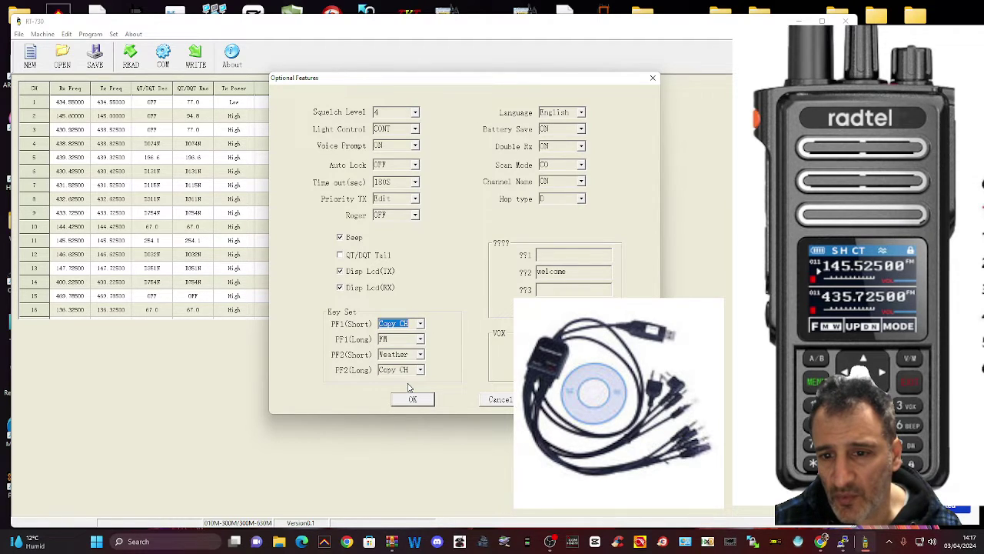
pyautogui.click(421, 340)
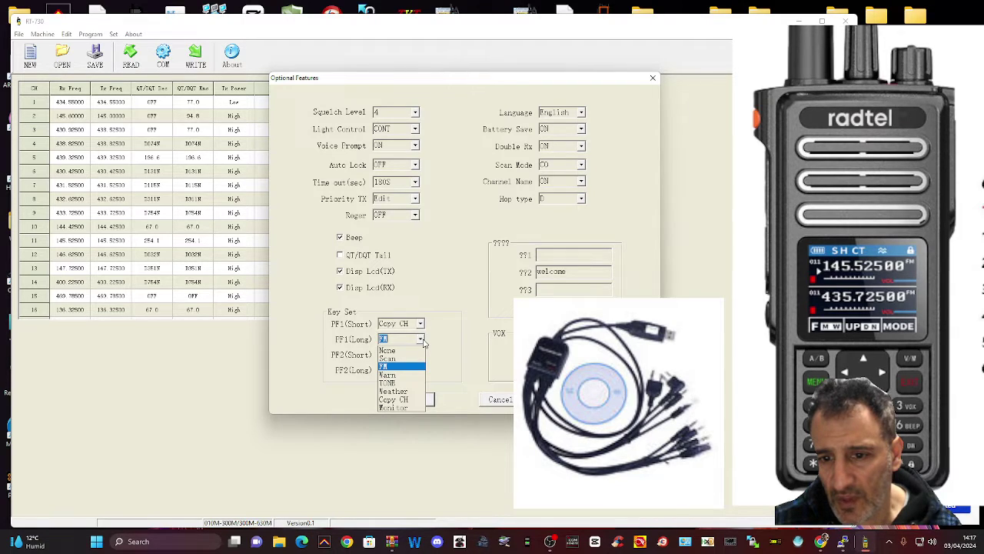
pyautogui.click(402, 382)
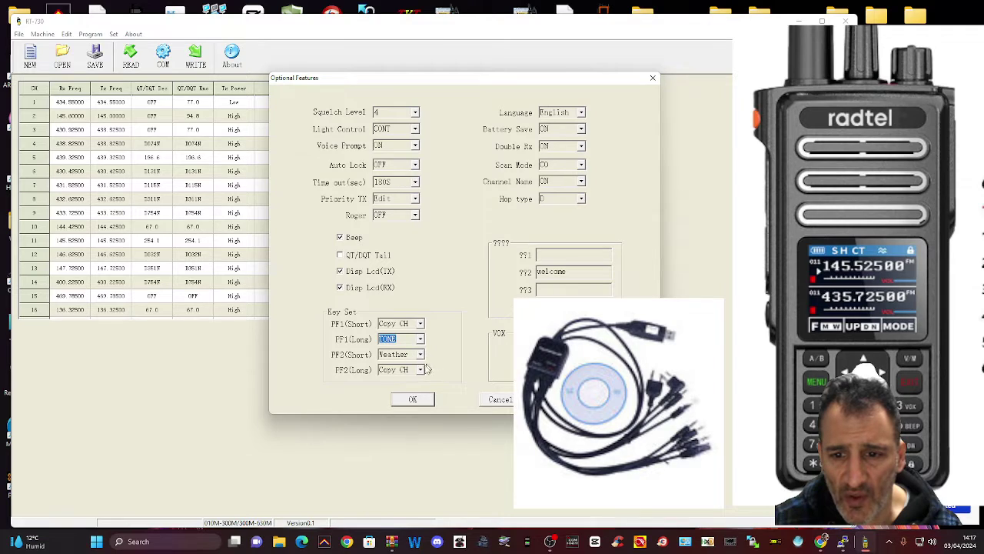
pyautogui.click(421, 370)
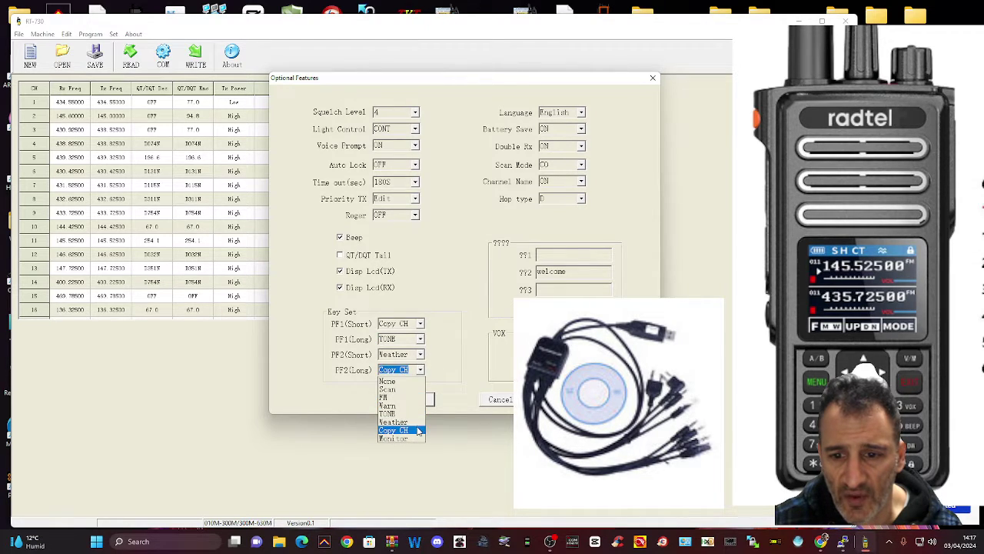
pyautogui.click(405, 392)
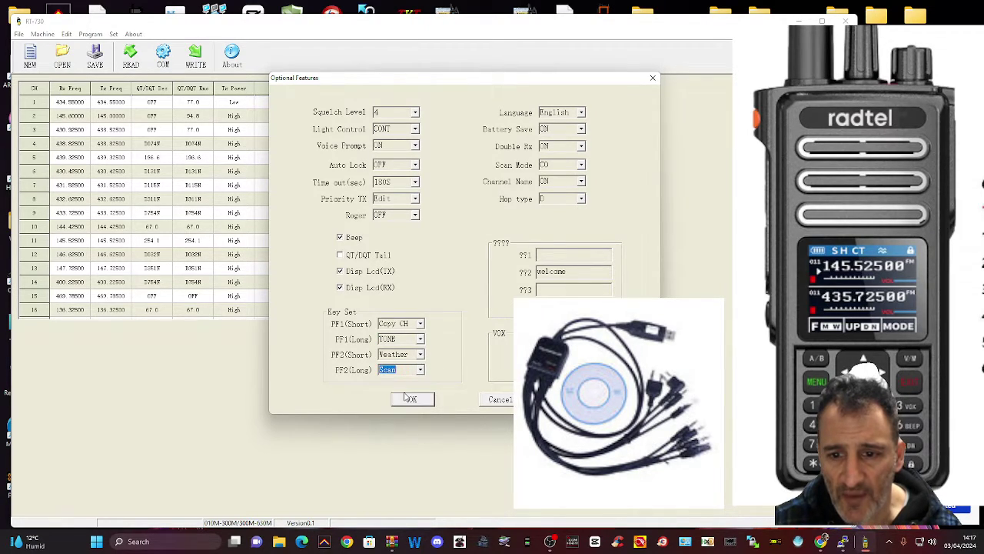
# - Turn Battery Save OFF, keeping scan mode CO, channel name display and hop type unchanged
pyautogui.click(581, 129)
pyautogui.click(574, 139)
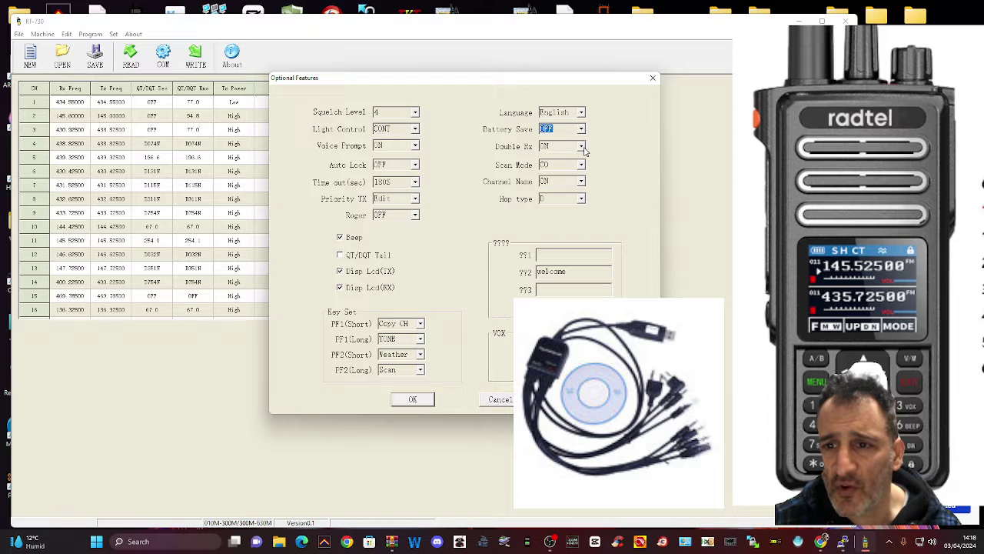
pyautogui.click(581, 166)
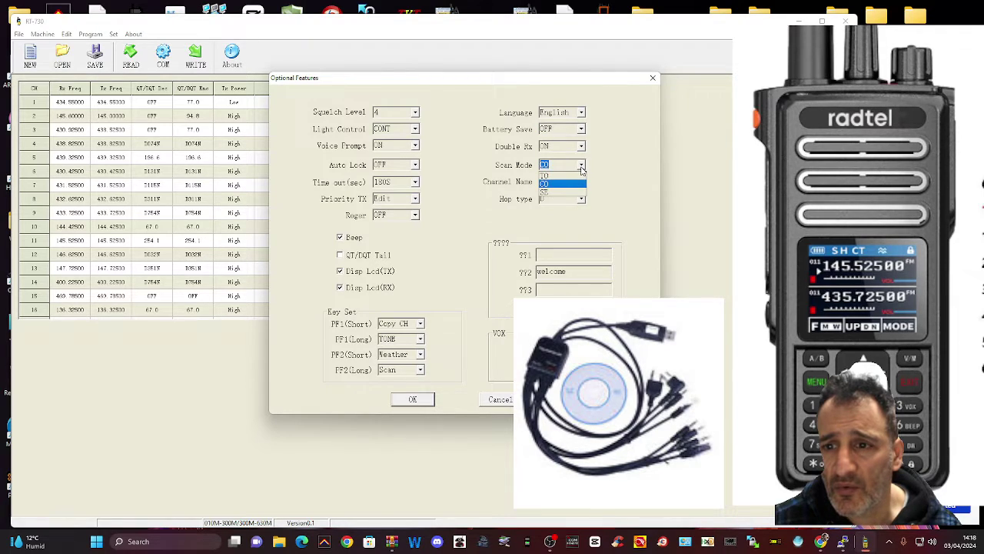
pyautogui.click(581, 169)
pyautogui.click(582, 182)
pyautogui.click(582, 183)
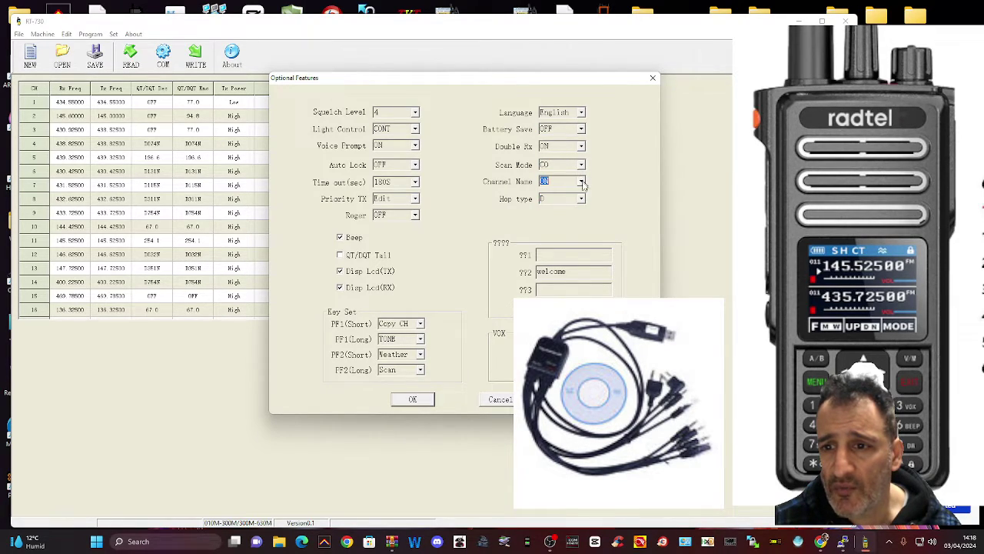
pyautogui.click(582, 199)
pyautogui.click(583, 199)
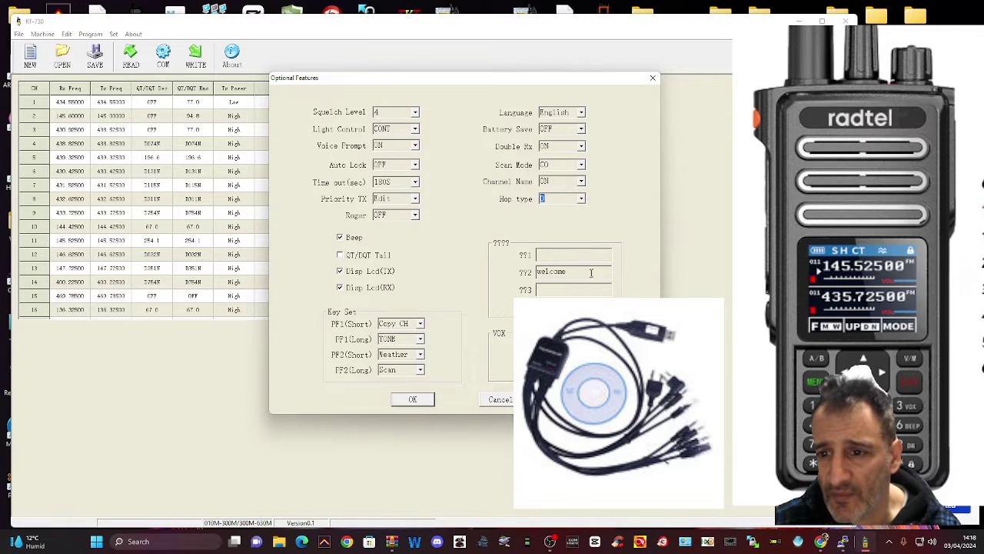
# - Enter 'E' in the first message line and apply the Optional Features settings
pyautogui.click(558, 256)
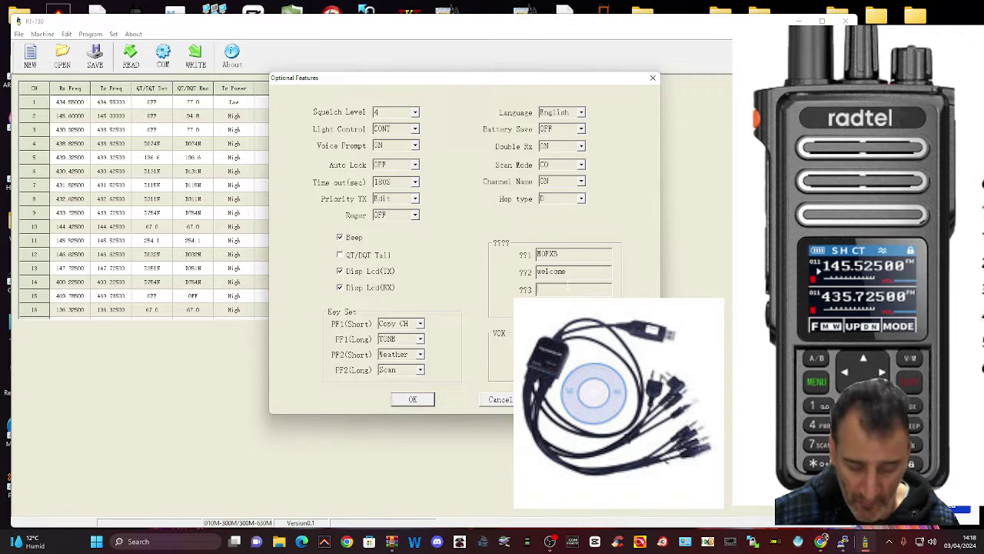
pyautogui.write('ECH')
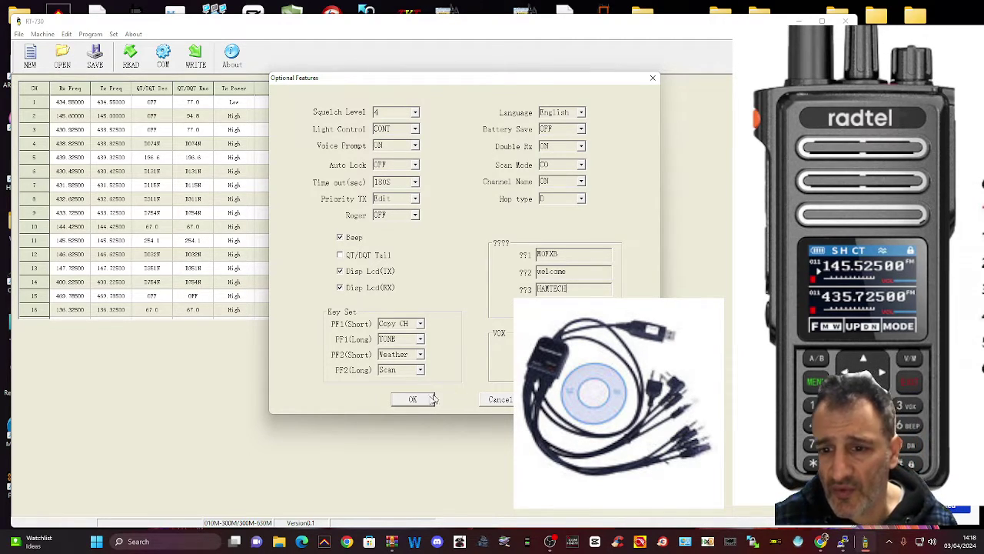
pyautogui.click(419, 400)
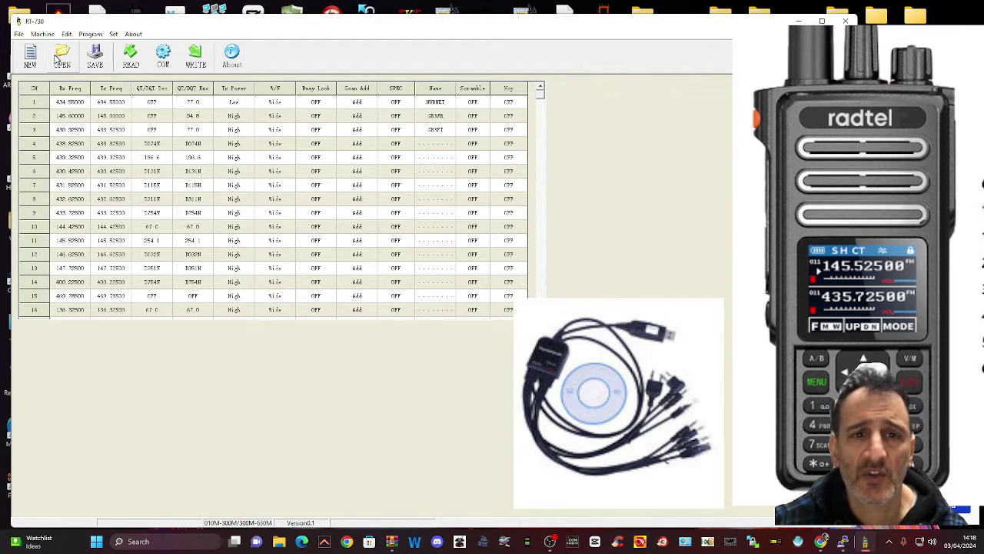
# - Save the channel data to Documents as RADTEL730 using Save As
pyautogui.click(18, 35)
pyautogui.click(20, 35)
pyautogui.click(20, 36)
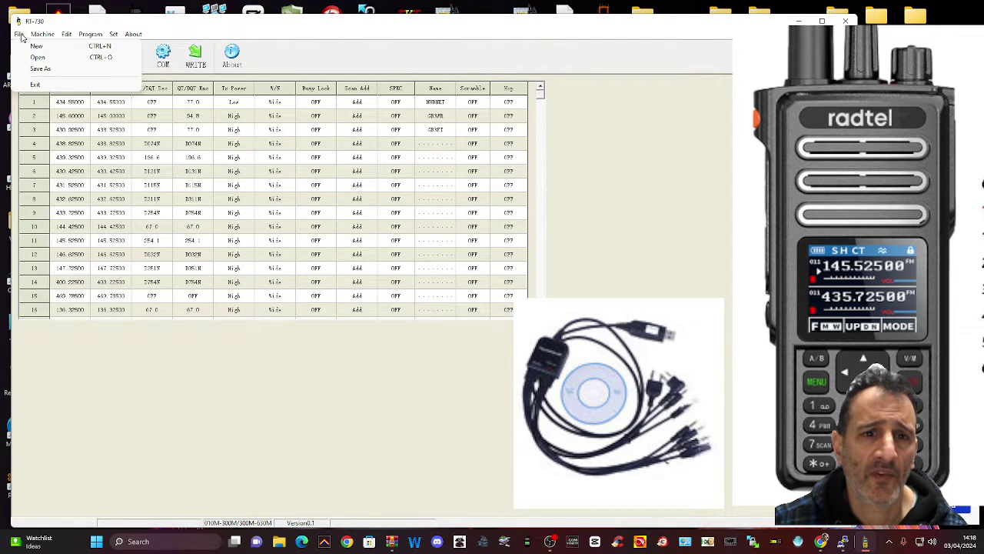
pyautogui.click(40, 69)
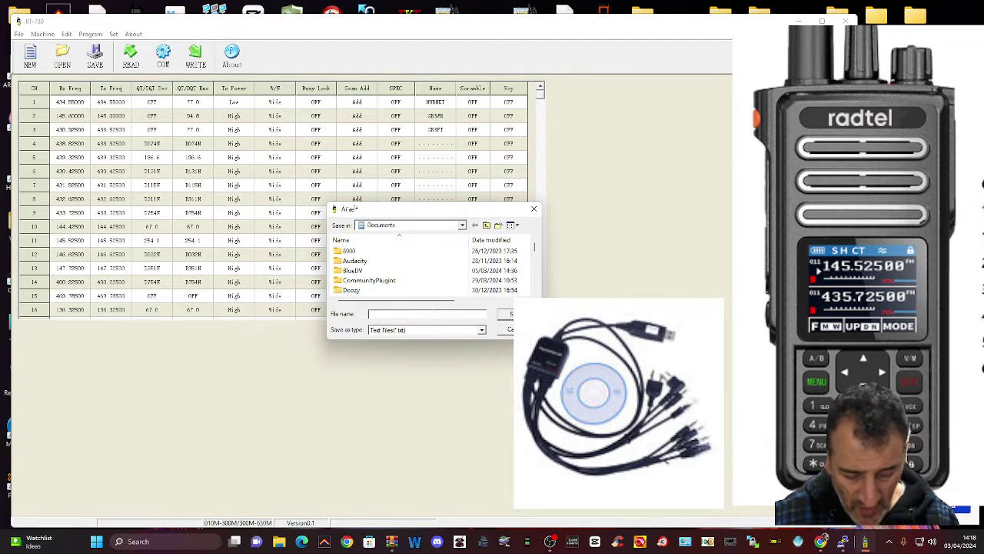
pyautogui.write('RADTE')
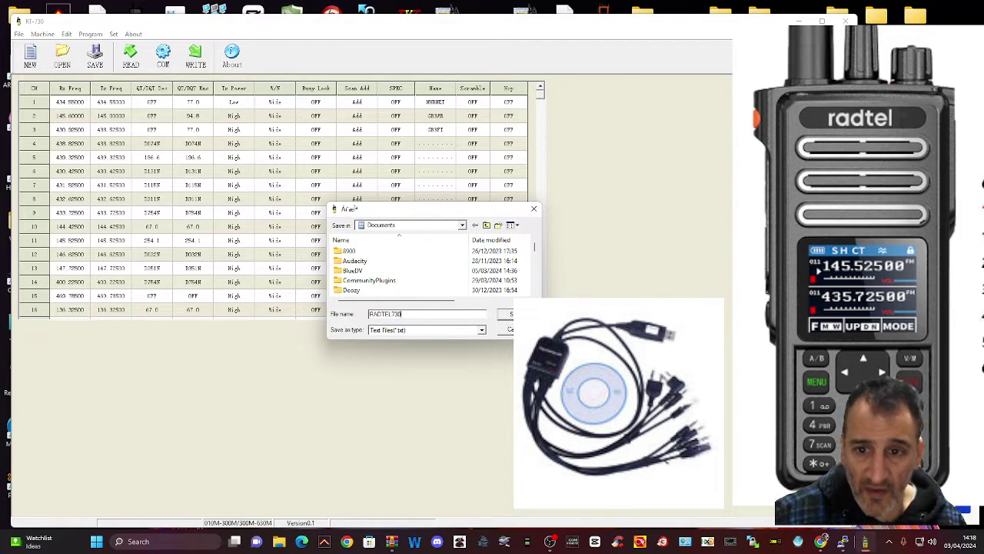
pyautogui.write('L730')
pyautogui.press('Return')
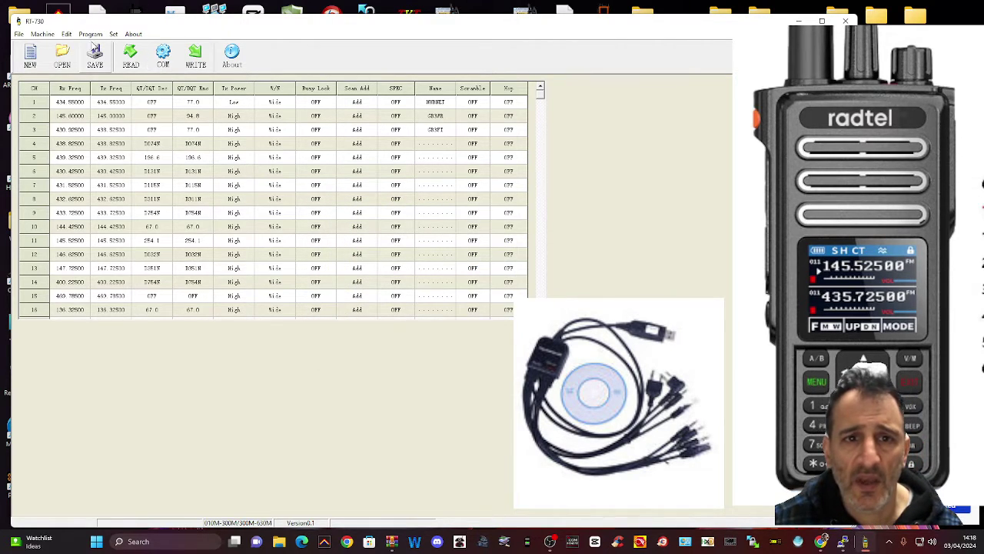
# - Write the saved channel list and settings to the radio via Program > Write Data To InterPhone
pyautogui.click(90, 34)
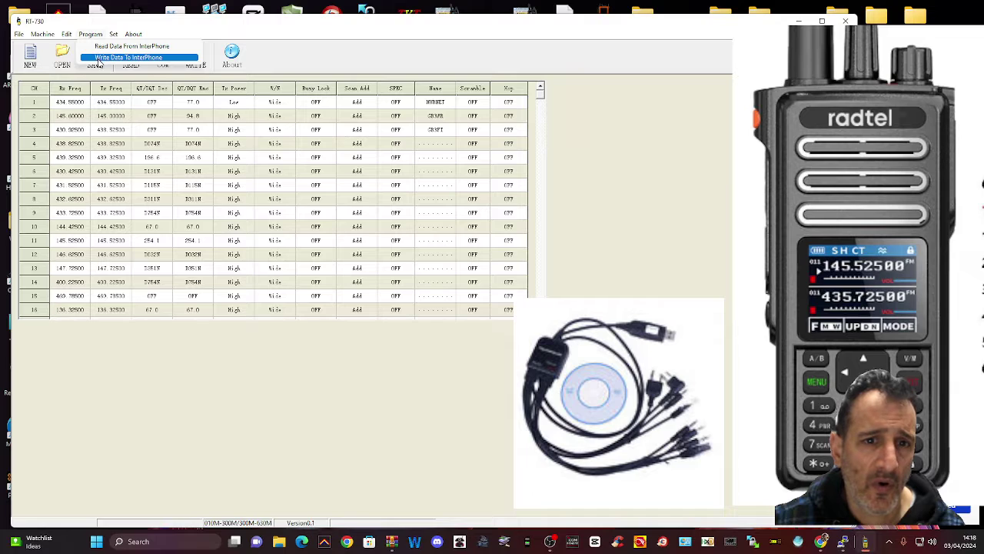
pyautogui.click(97, 58)
pyautogui.click(385, 307)
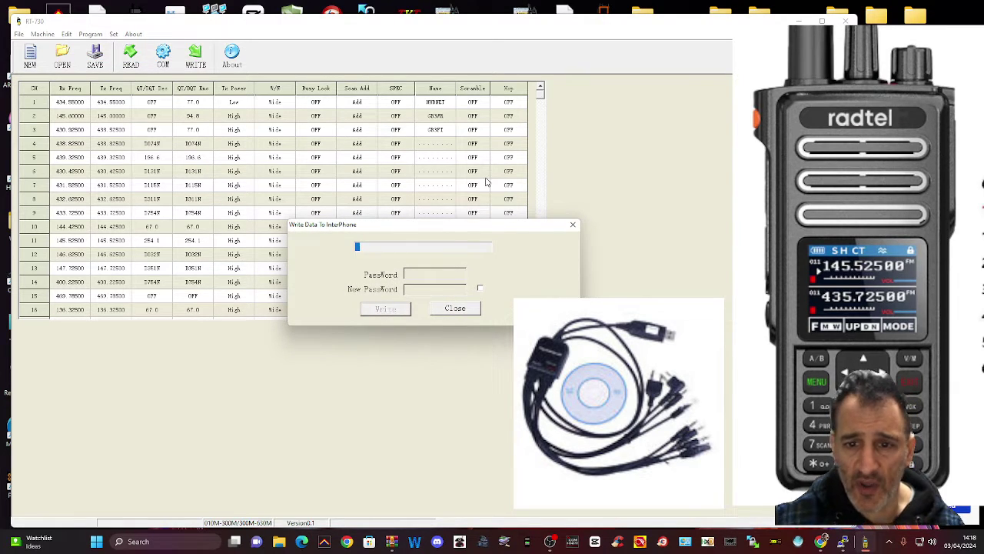